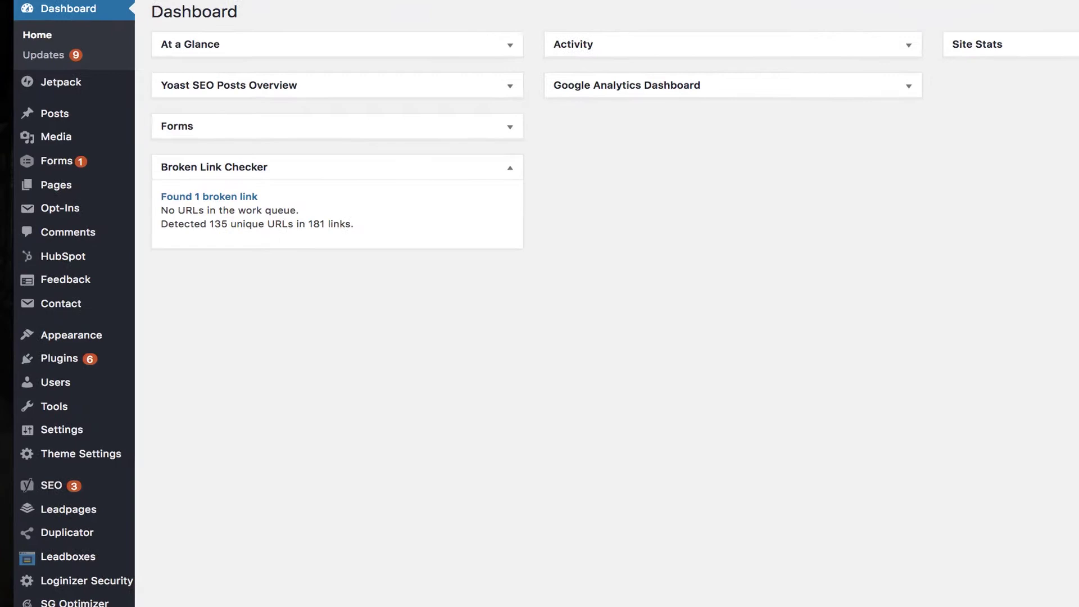
Upload the 5 Ways to Create Raving Fans PDF file through Media > Add New
{"action": "mouse_move", "coordinate": [72, 123]}
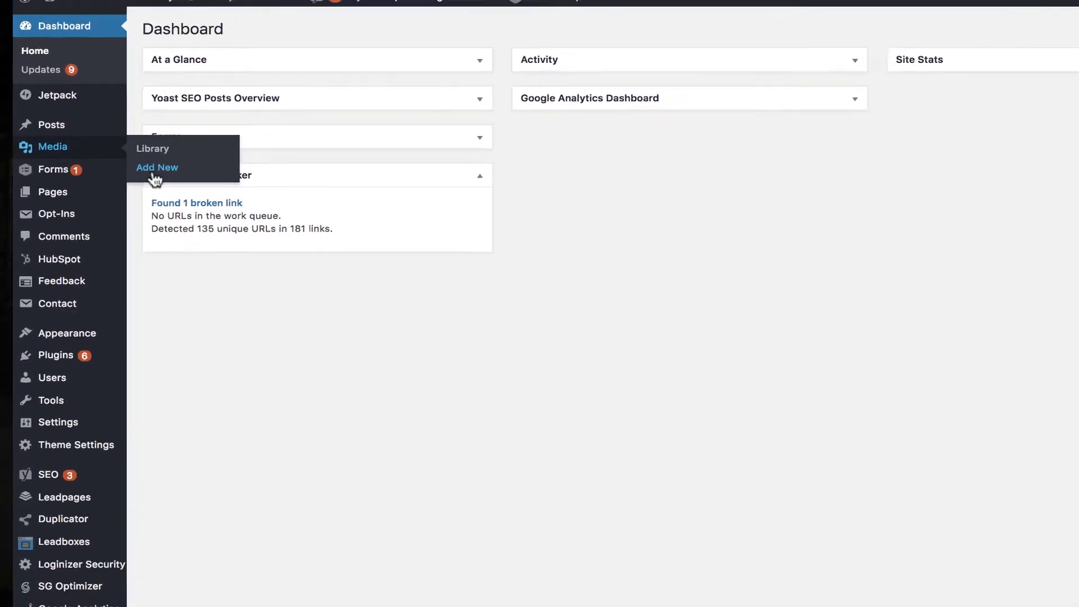
{"action": "left_click", "coordinate": [176, 150]}
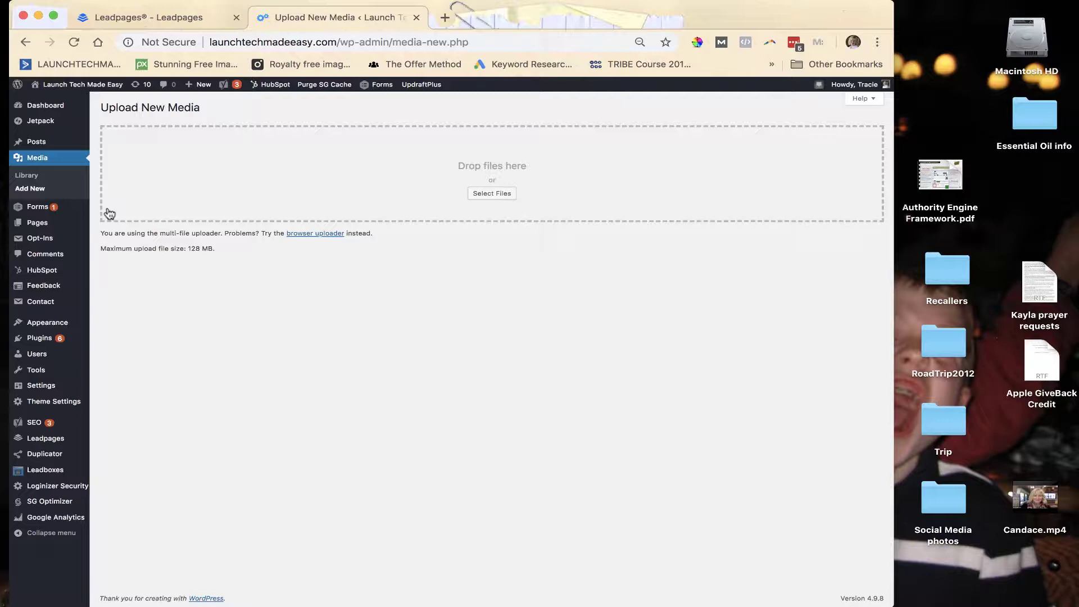
{"action": "left_click", "coordinate": [492, 195]}
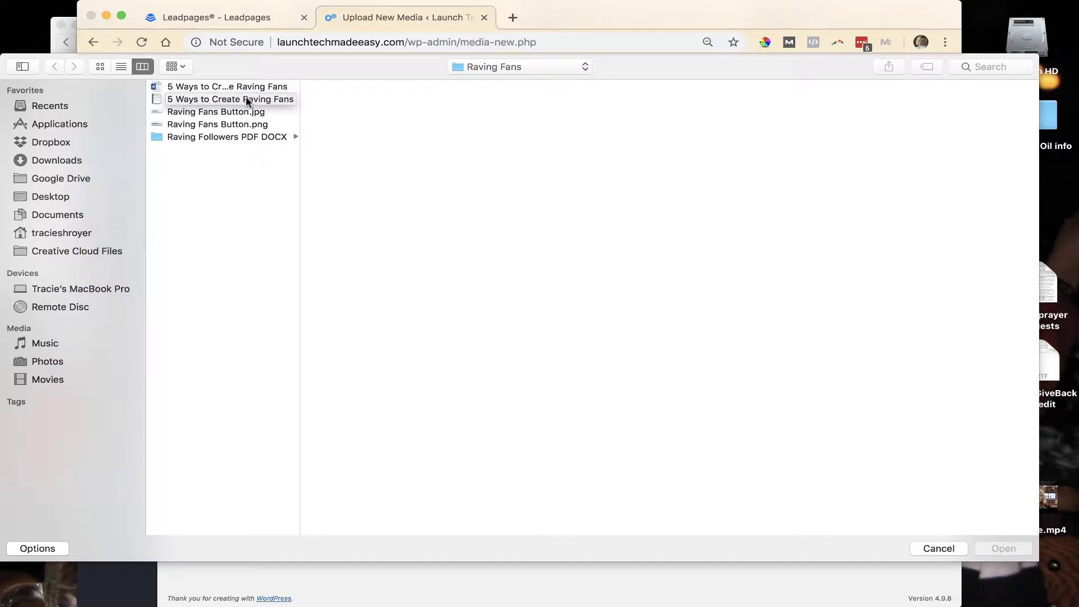
{"action": "left_click", "coordinate": [156, 104]}
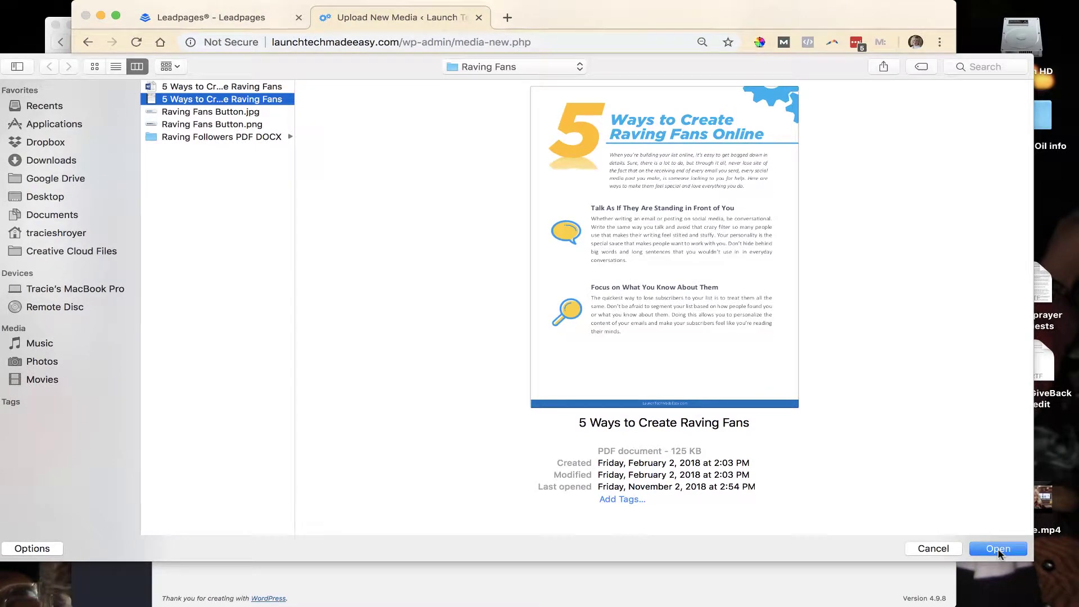
{"action": "left_click", "coordinate": [998, 550]}
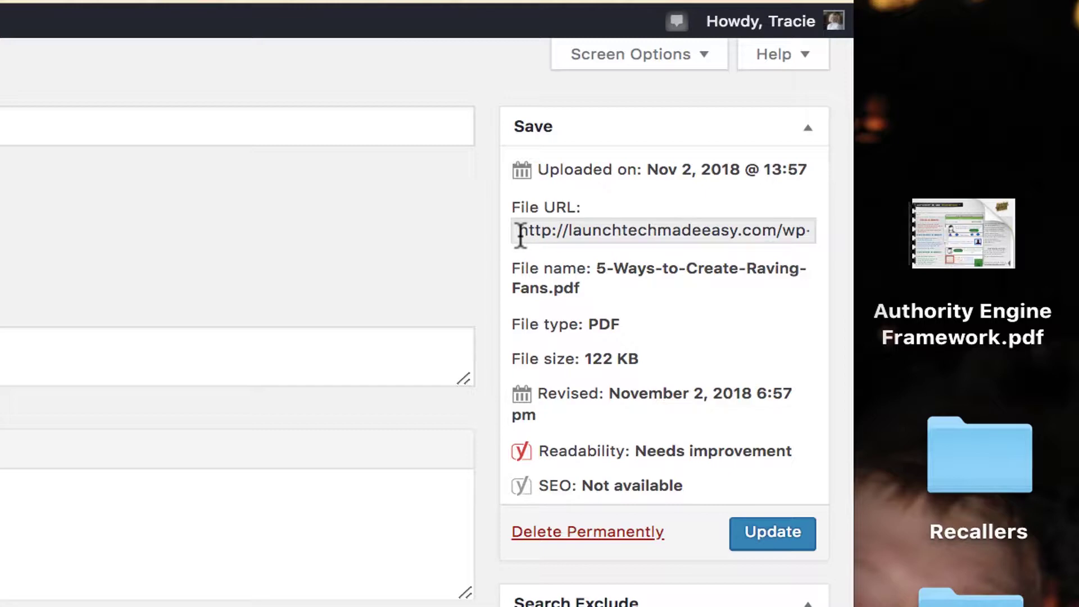
Select the PDF's File URL field on its Edit Media page
{"action": "left_click", "coordinate": [521, 237]}
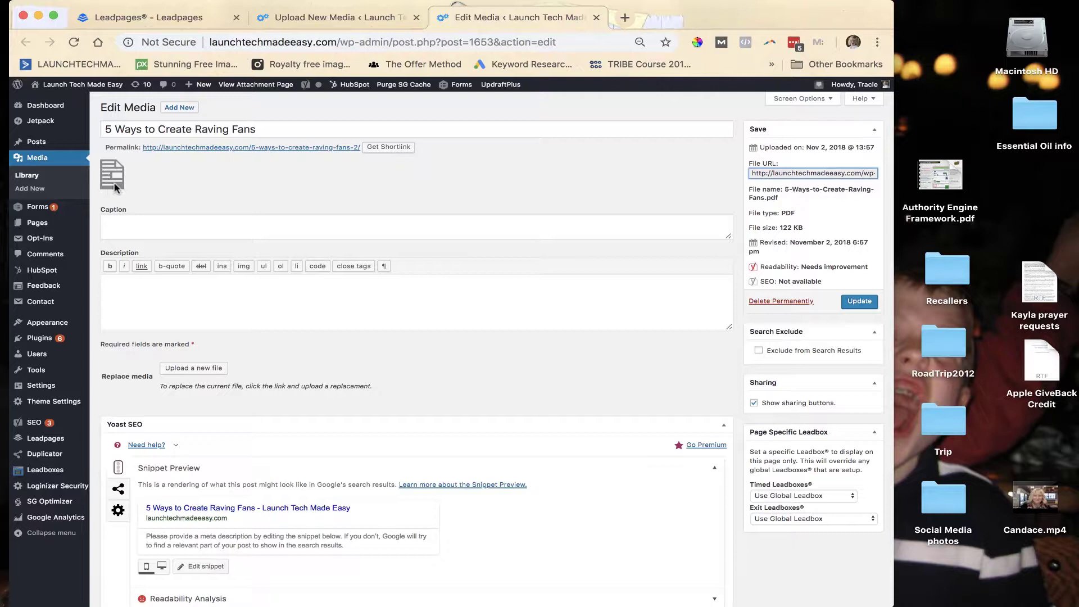
Follow the permalink to the attachment page and open the 5-Ways-to-Create-Raving-Fans.pdf file from it
{"action": "left_click", "coordinate": [177, 151]}
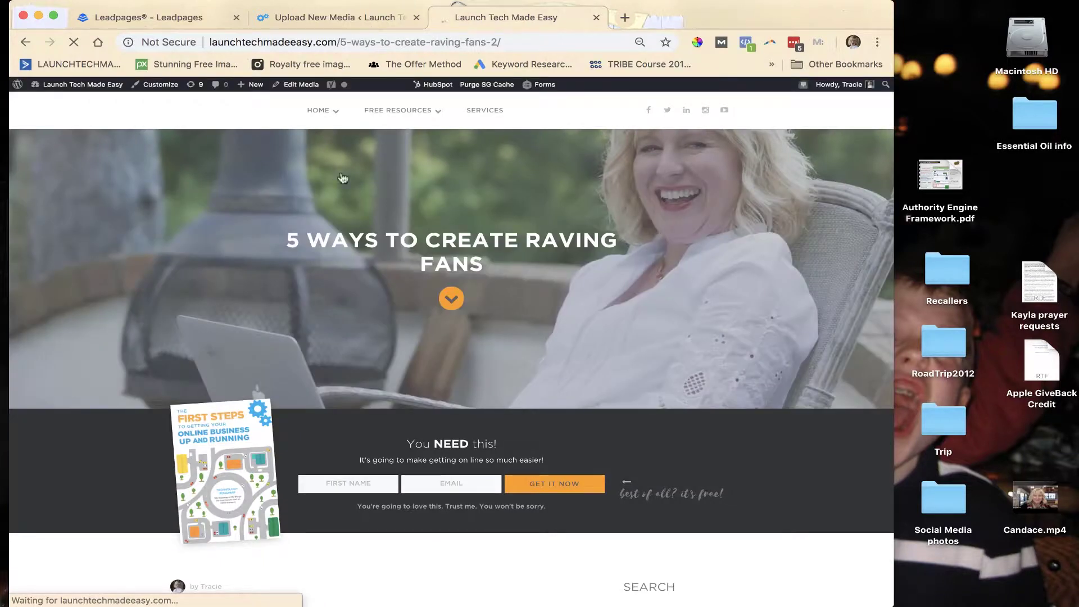
{"action": "scroll", "coordinate": [404, 208], "scroll_direction": "down", "scroll_amount": 6}
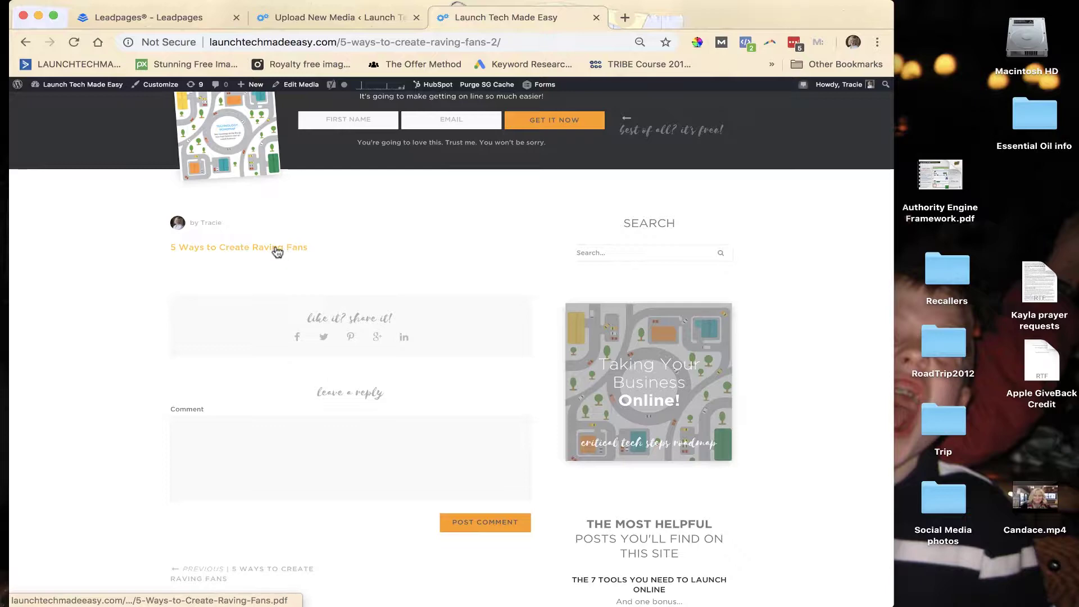
{"action": "left_click", "coordinate": [277, 249]}
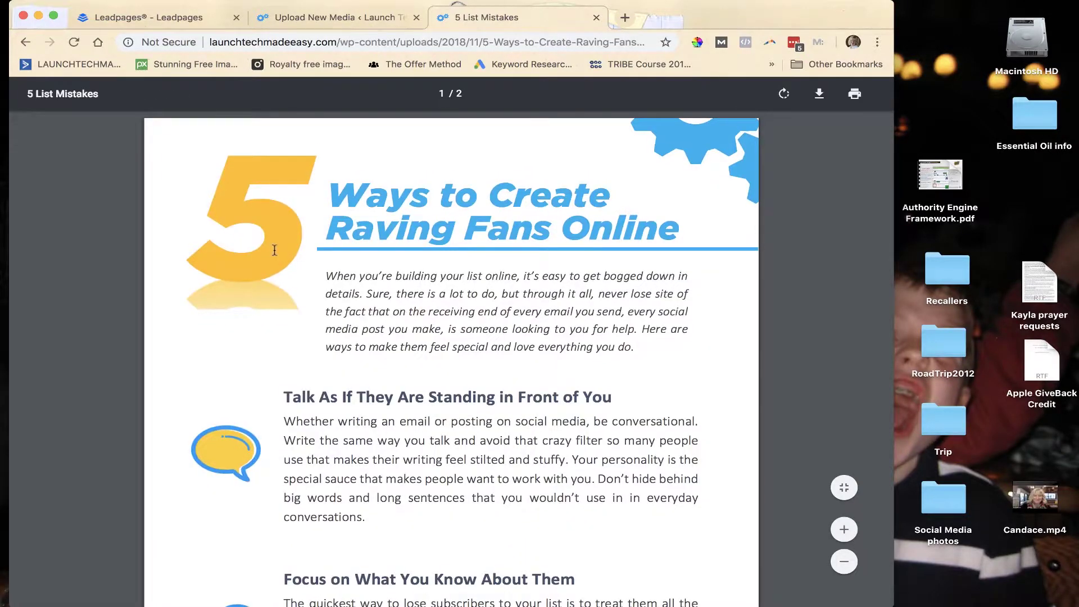
{"action": "scroll", "coordinate": [274, 250], "scroll_direction": "down", "scroll_amount": 5}
{"action": "scroll", "coordinate": [274, 250], "scroll_direction": "up", "scroll_amount": 5}
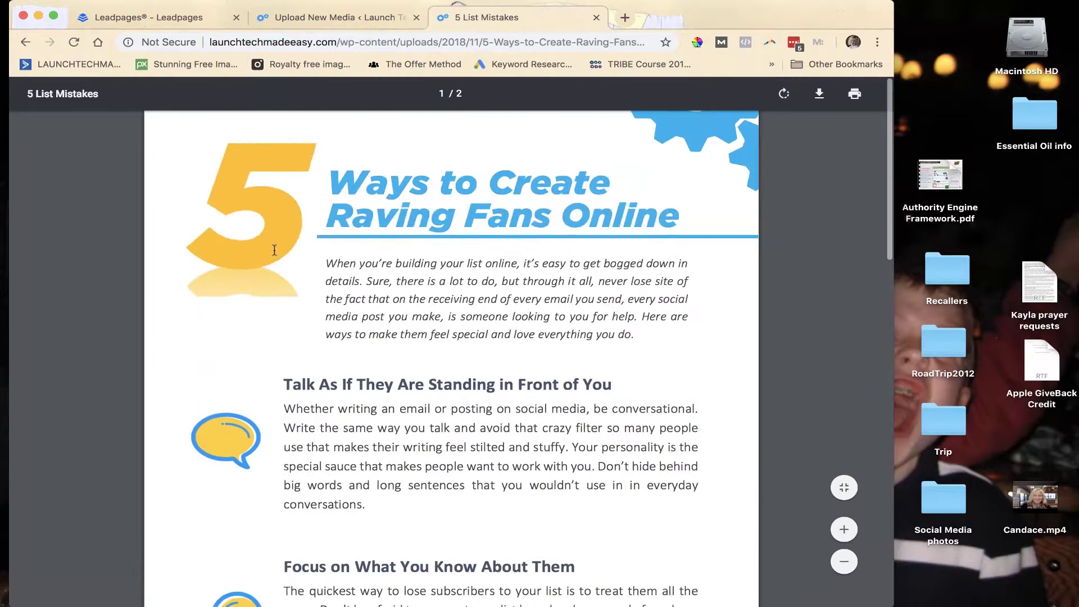
{"action": "scroll", "coordinate": [275, 250], "scroll_direction": "up", "scroll_amount": 1}
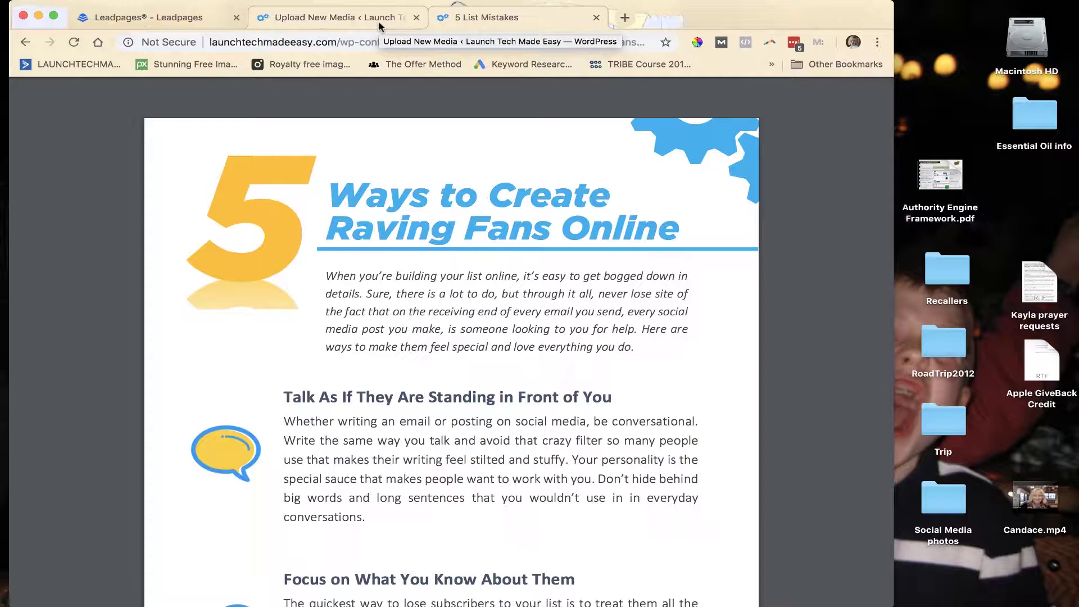
Open the Raving Fans PDF in Preview and zoom out until page one fits
{"action": "left_click", "coordinate": [690, 2]}
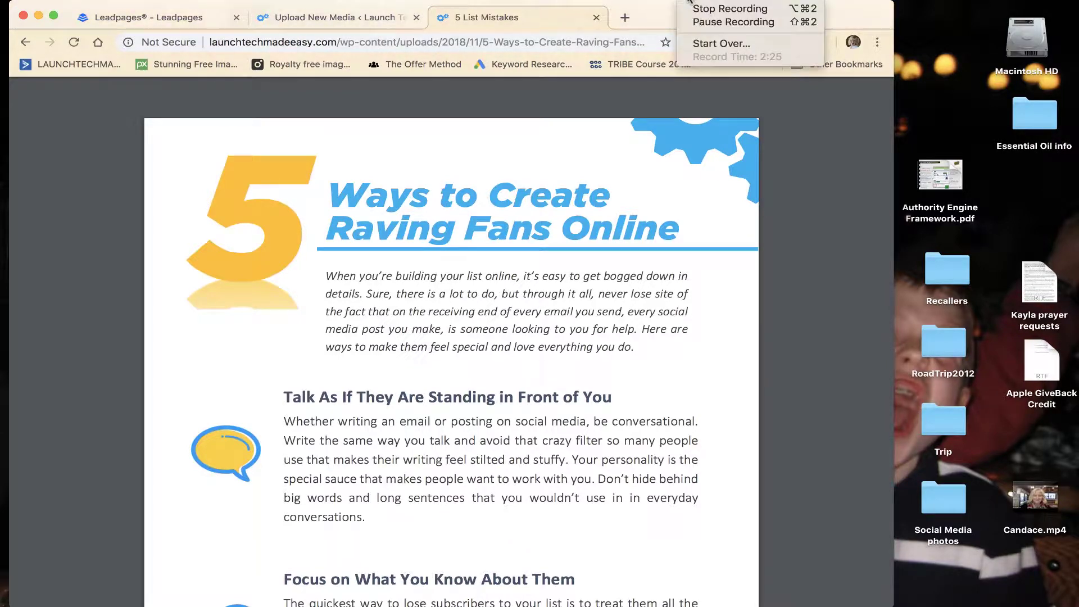
{"action": "left_click", "coordinate": [697, 25]}
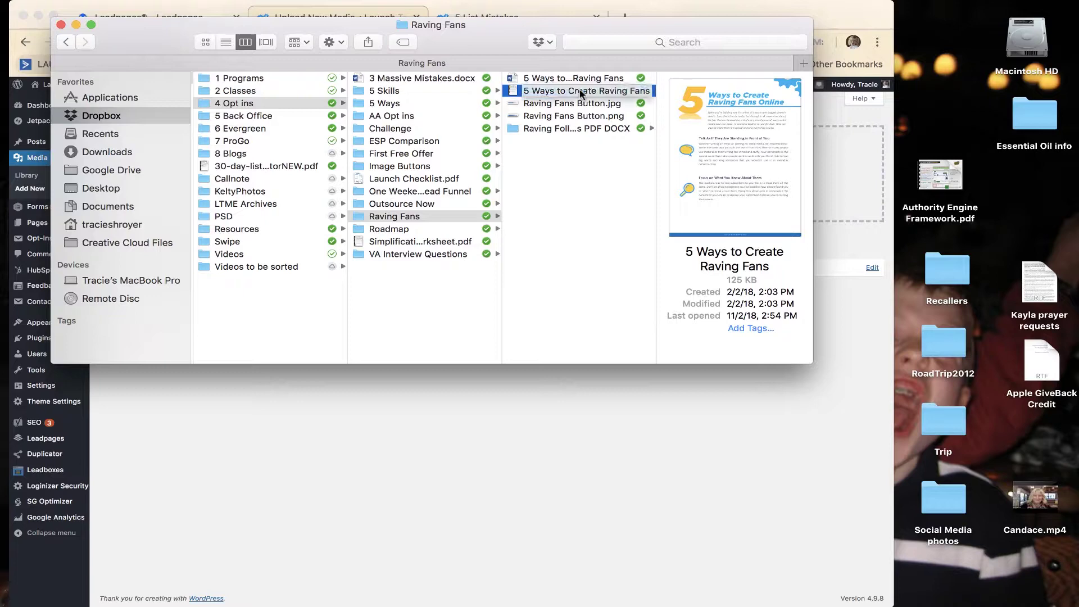
{"action": "double_click", "coordinate": [512, 92]}
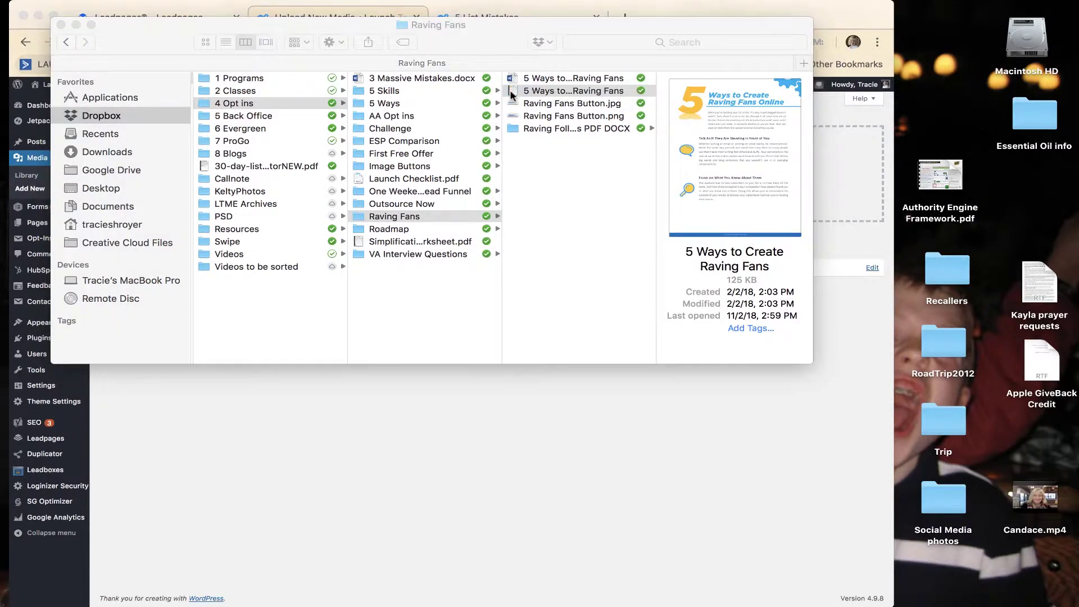
{"action": "scroll", "coordinate": [508, 153], "scroll_direction": "down", "scroll_amount": 8}
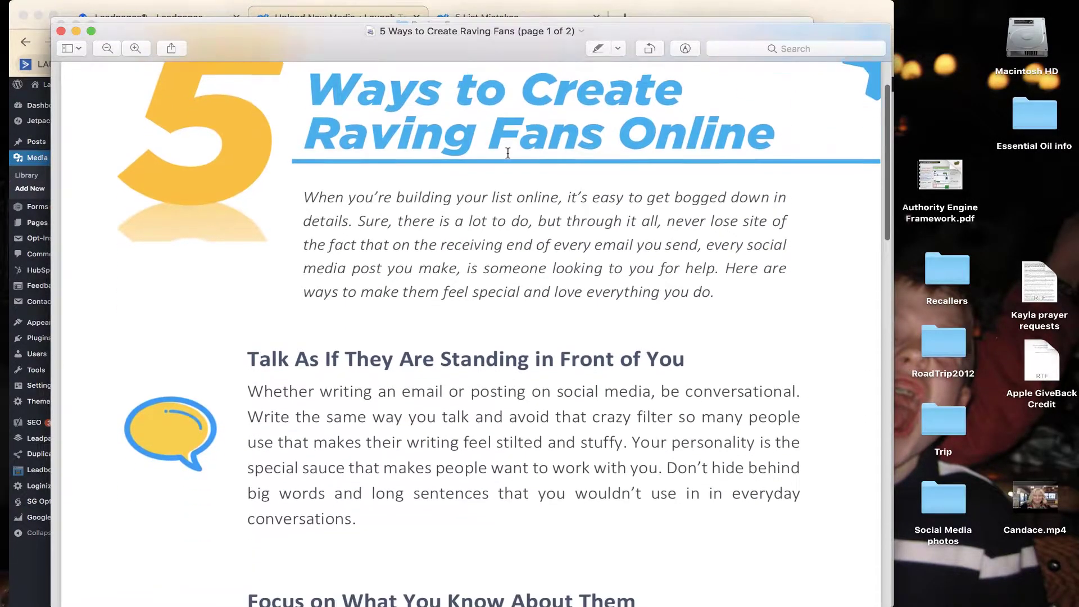
{"action": "scroll", "coordinate": [507, 152], "scroll_direction": "up", "scroll_amount": 3}
{"action": "scroll", "coordinate": [508, 153], "scroll_direction": "up", "scroll_amount": 5}
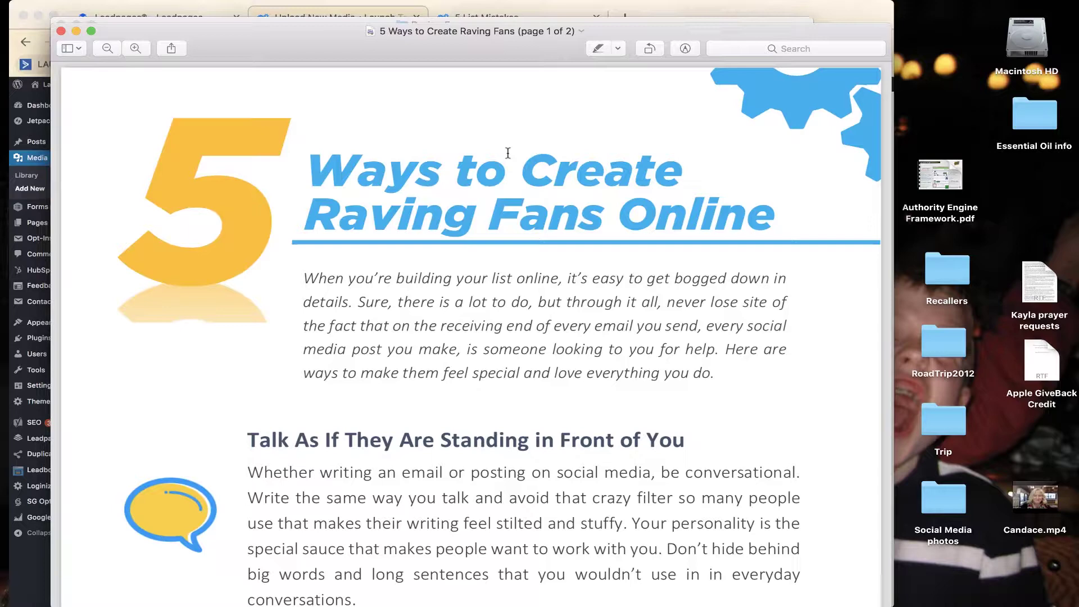
{"action": "key", "text": "super+minus"}
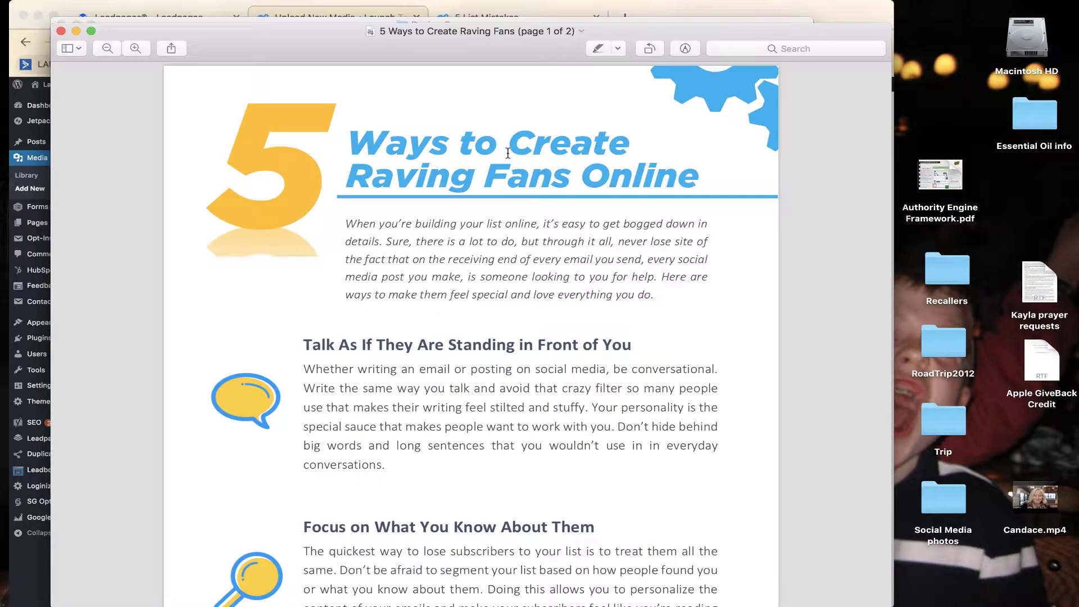
{"action": "key", "text": "super+minus"}
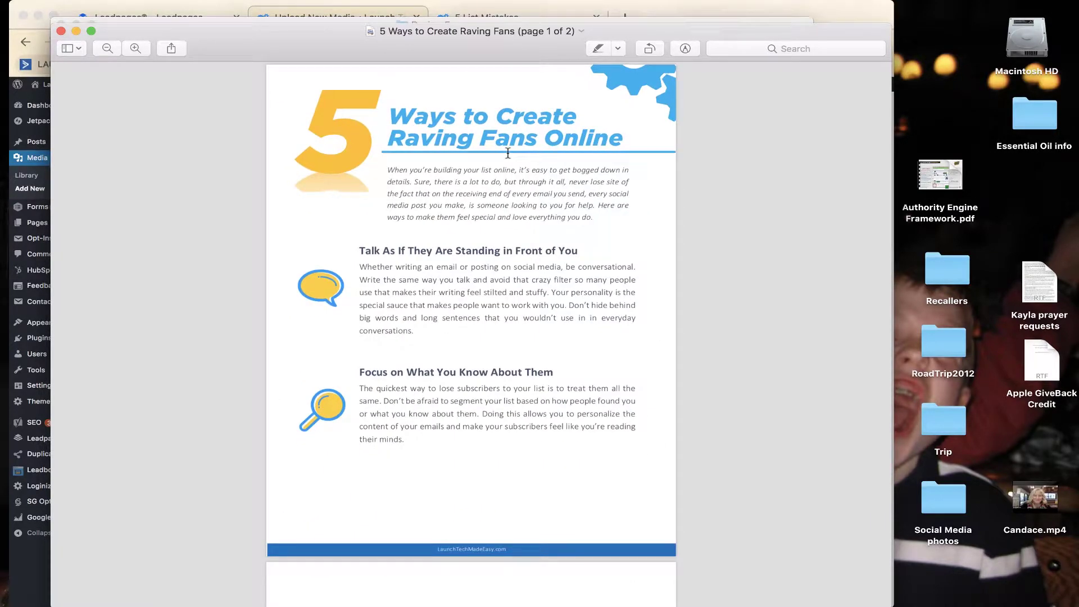
{"action": "key", "text": "super+minus"}
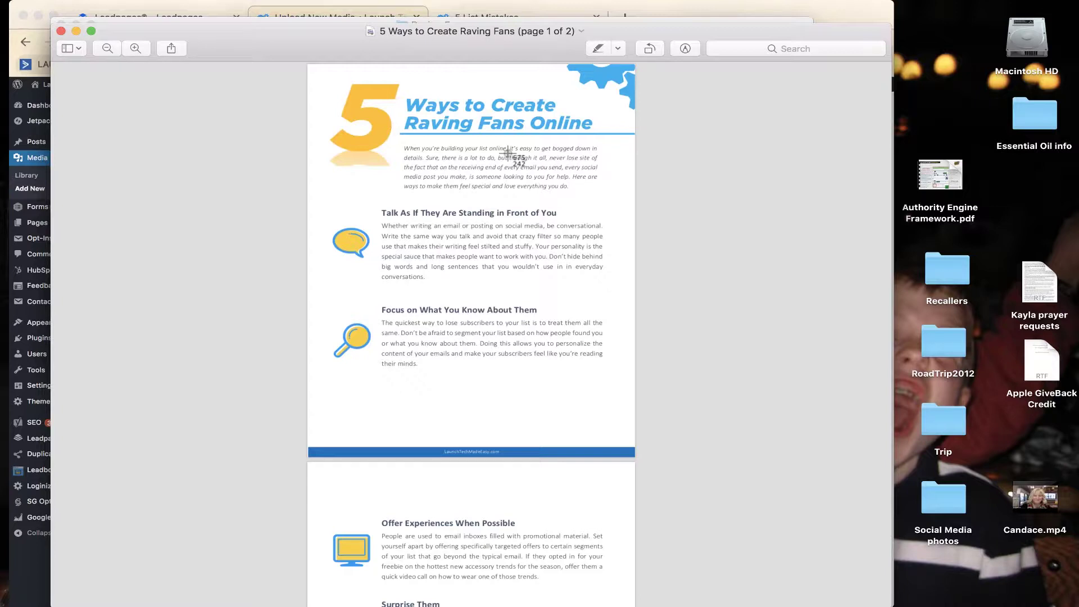
Take a Cmd+Shift+4 region screenshot around the whole first page
{"action": "key", "text": "super+shift+4"}
{"action": "left_click_drag", "start_coordinate": [307, 67], "coordinate": [634, 457]}
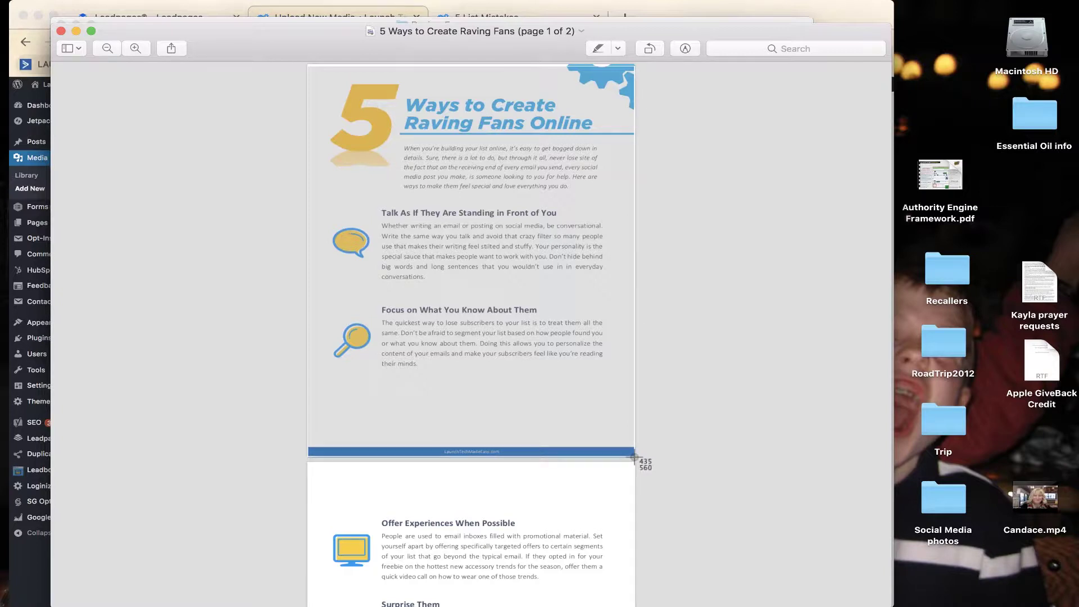
{"action": "left_click_drag", "start_coordinate": [635, 457], "coordinate": [635, 458]}
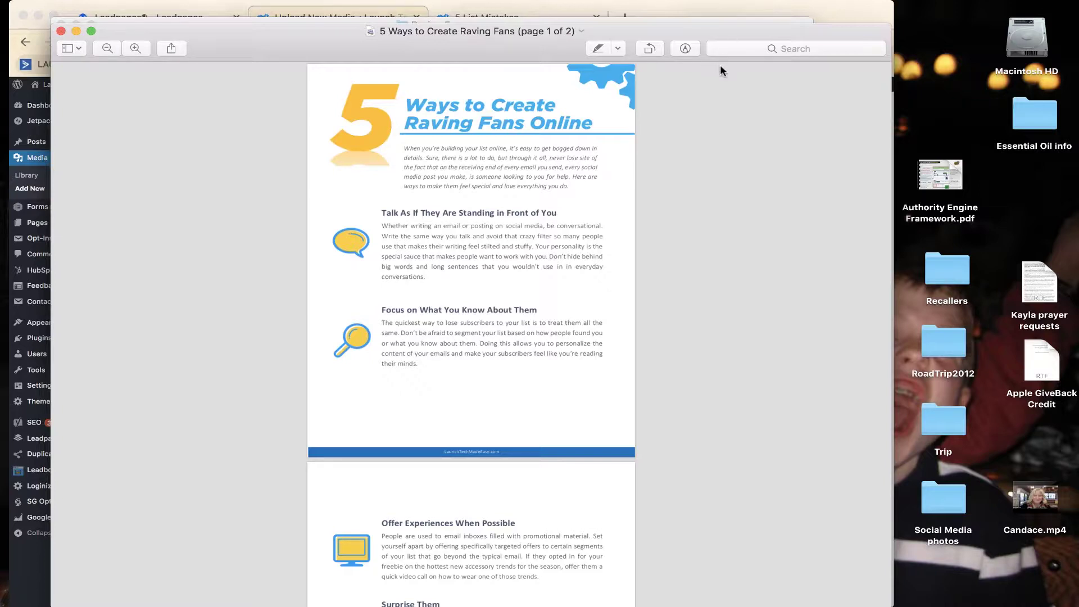
Close the PDF and open the newest screenshot from the Screenshots folder in list view
{"action": "left_click", "coordinate": [61, 31]}
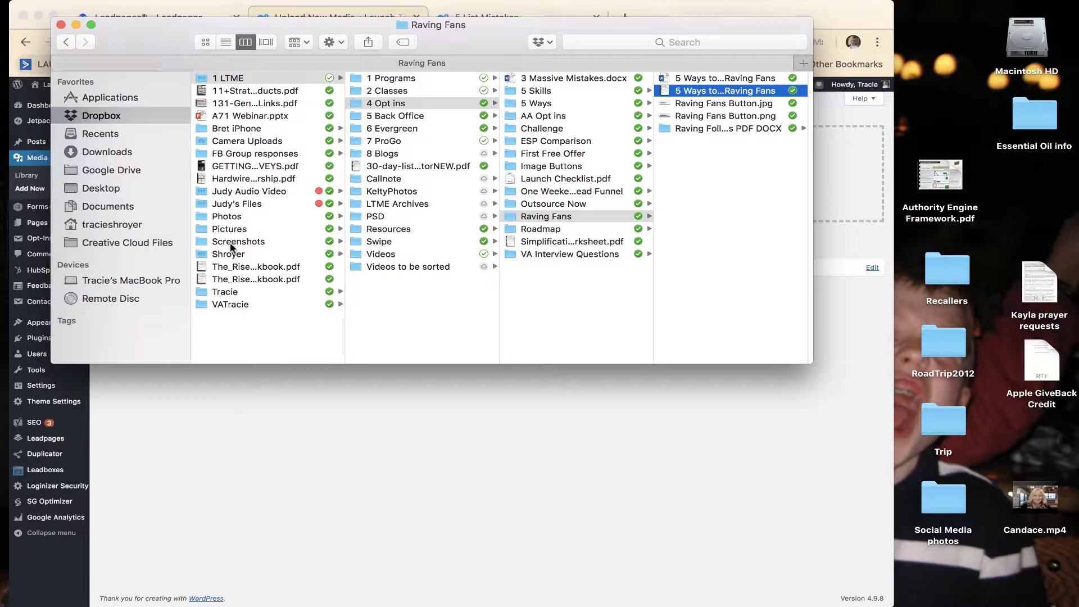
{"action": "left_click", "coordinate": [231, 243]}
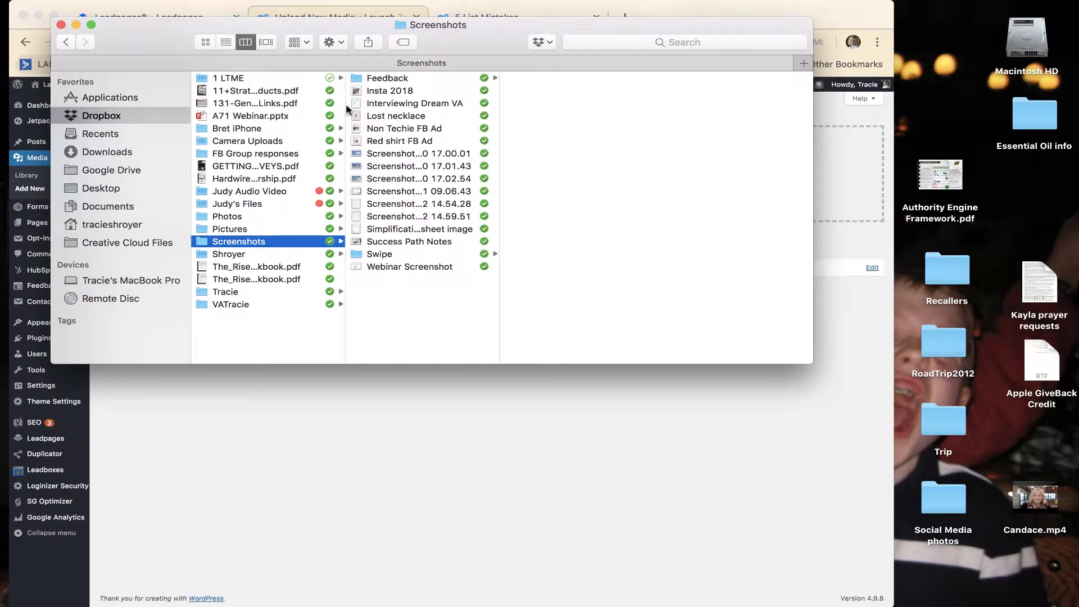
{"action": "left_click", "coordinate": [226, 43]}
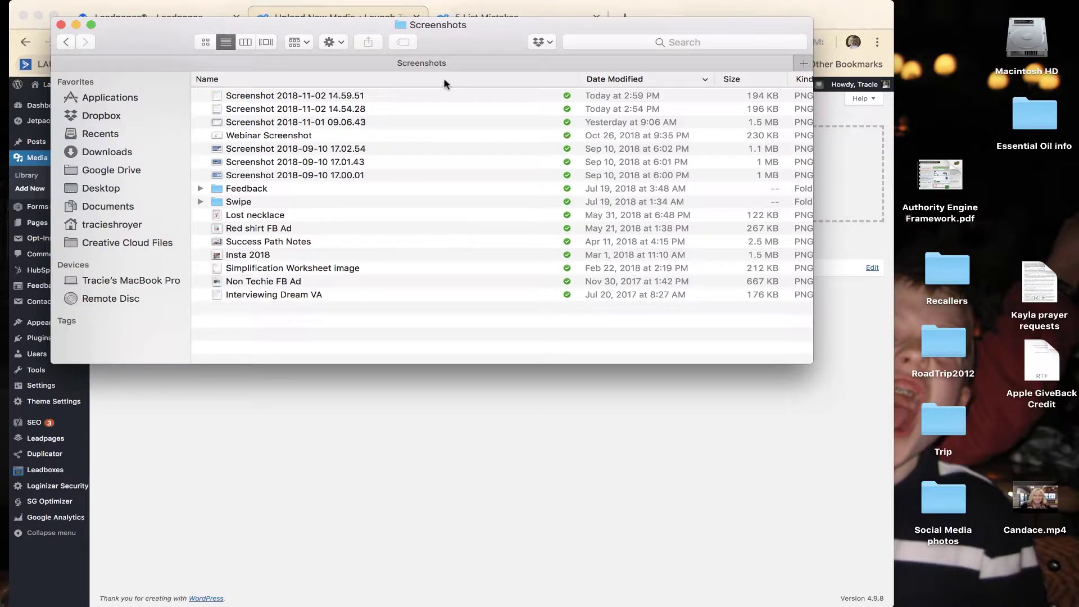
{"action": "left_click", "coordinate": [379, 97]}
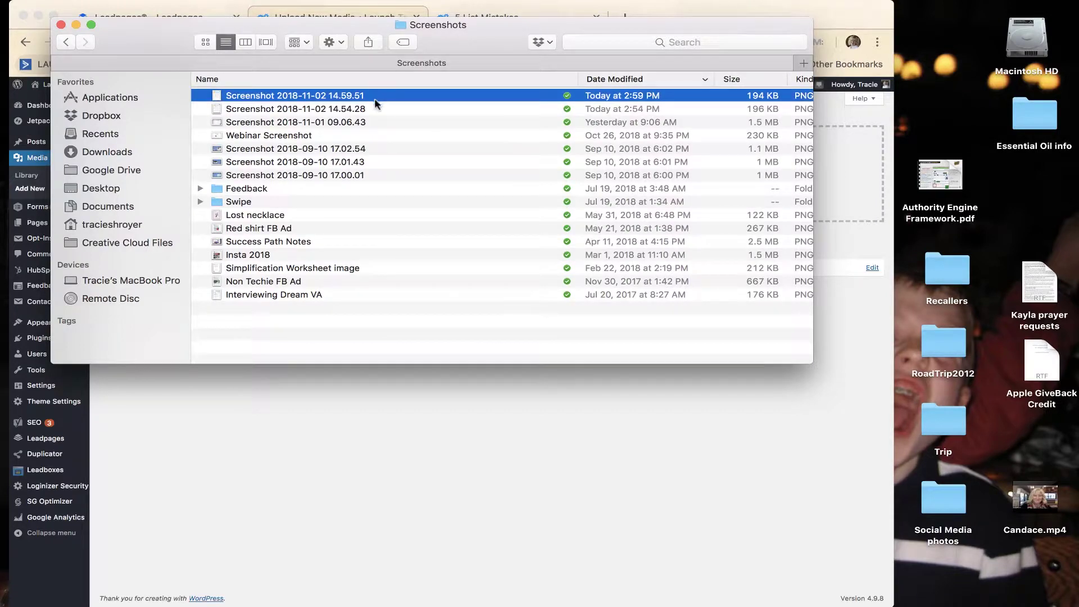
{"action": "double_click", "coordinate": [375, 98]}
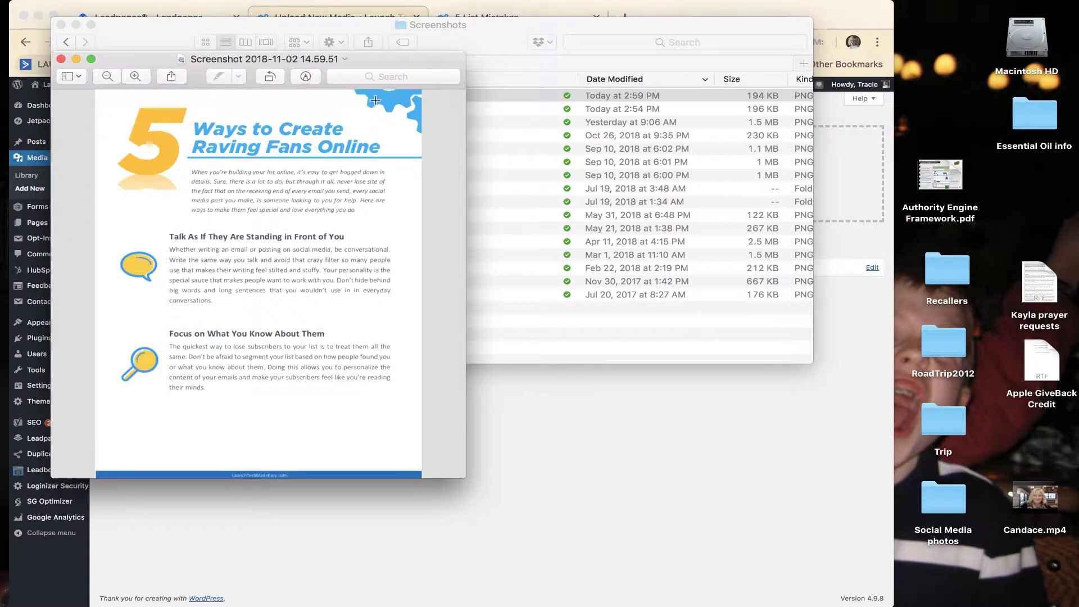
Rename the screenshot to 'Raving Fans screenshot'
{"action": "left_click", "coordinate": [301, 60]}
{"action": "type", "text": "Ravin"}
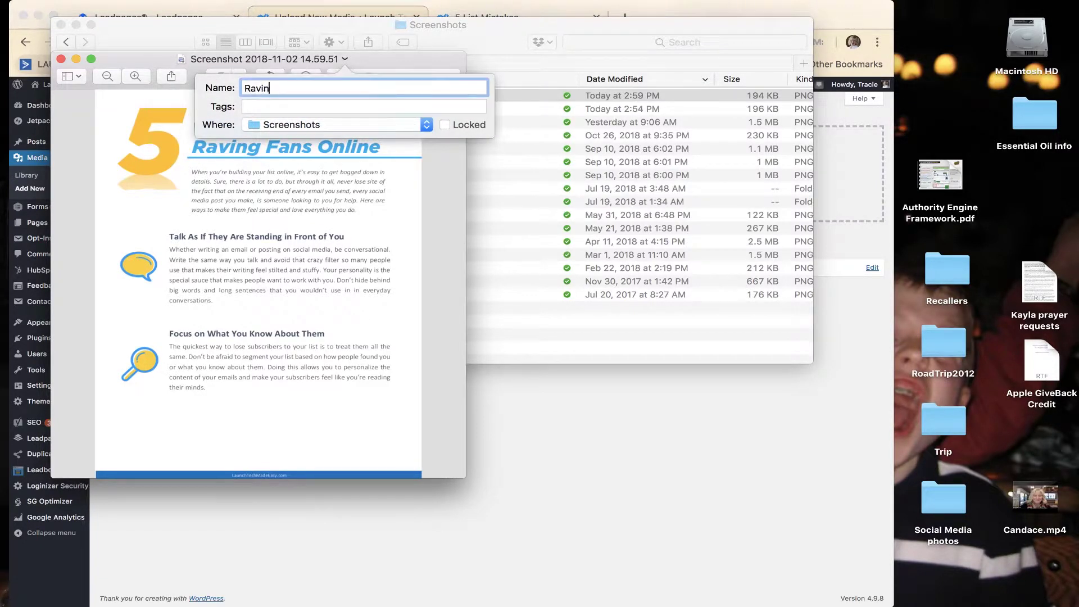
{"action": "type", "text": "g Fans screenshot"}
{"action": "key", "text": "Return"}
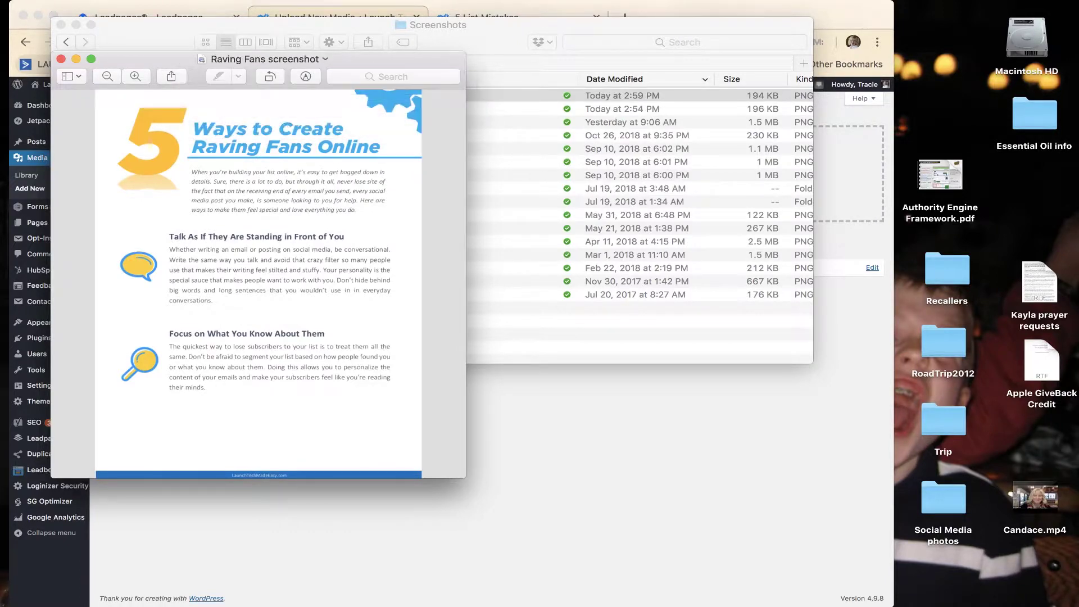
Upload 'Raving Fans screenshot' from the Screenshots folder on the Add New media page
{"action": "left_click", "coordinate": [689, 471]}
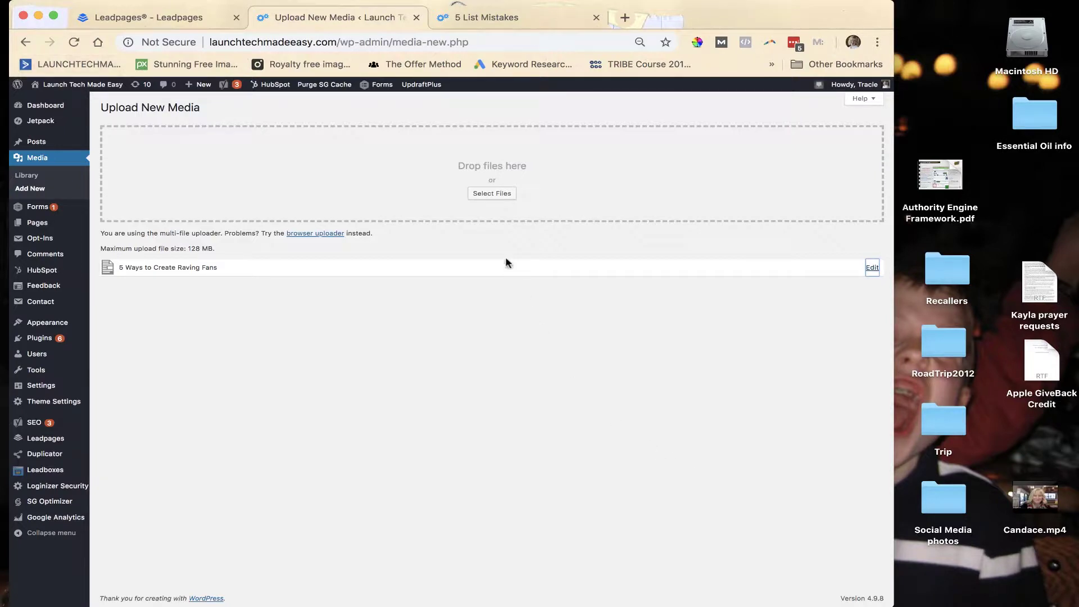
{"action": "left_click", "coordinate": [493, 197]}
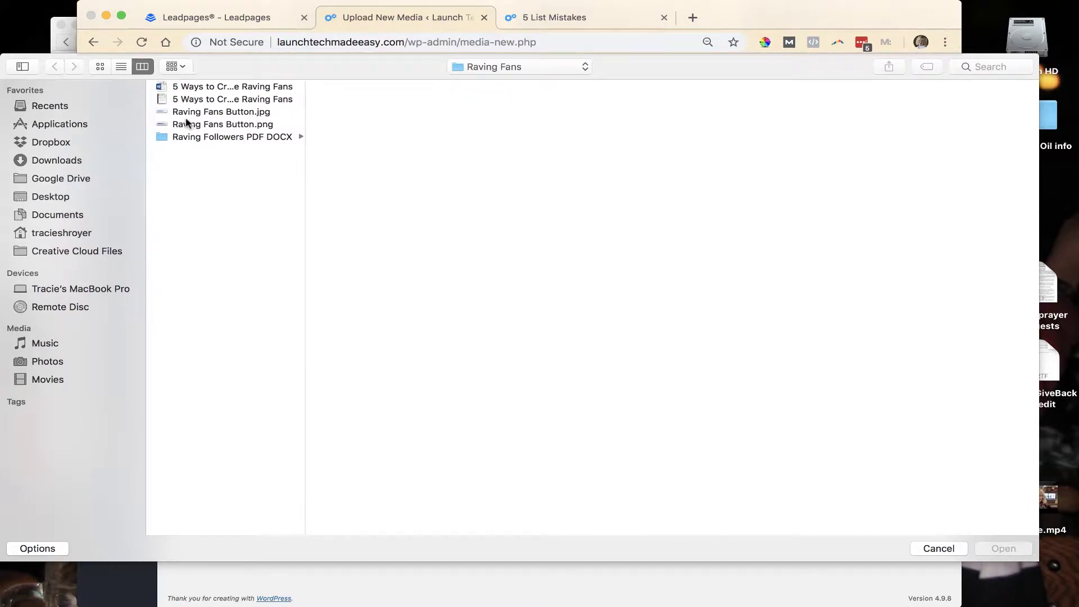
{"action": "left_click", "coordinate": [122, 67]}
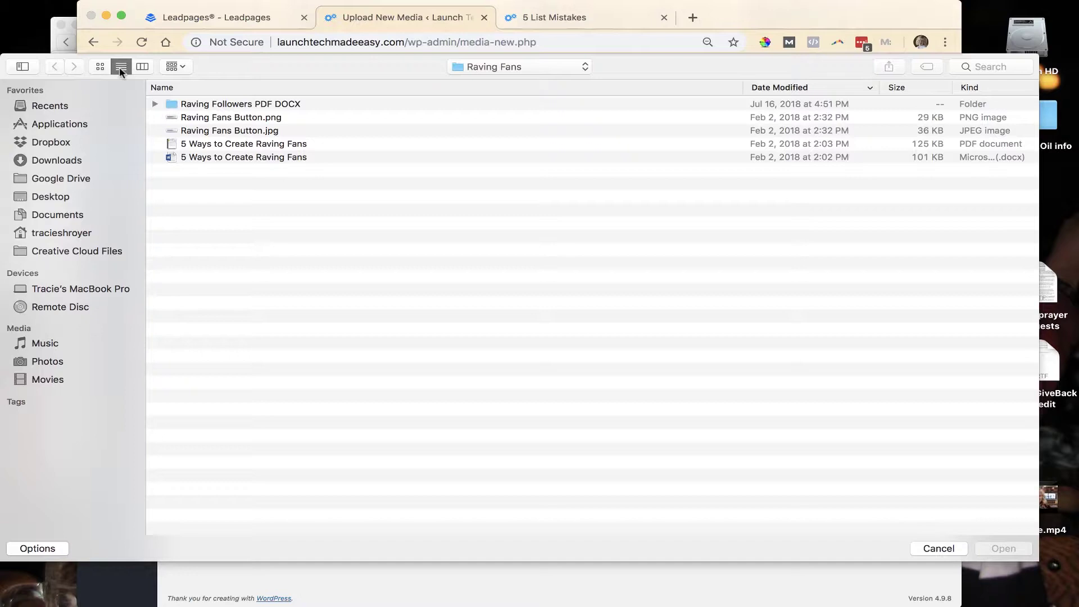
{"action": "left_click", "coordinate": [482, 67]}
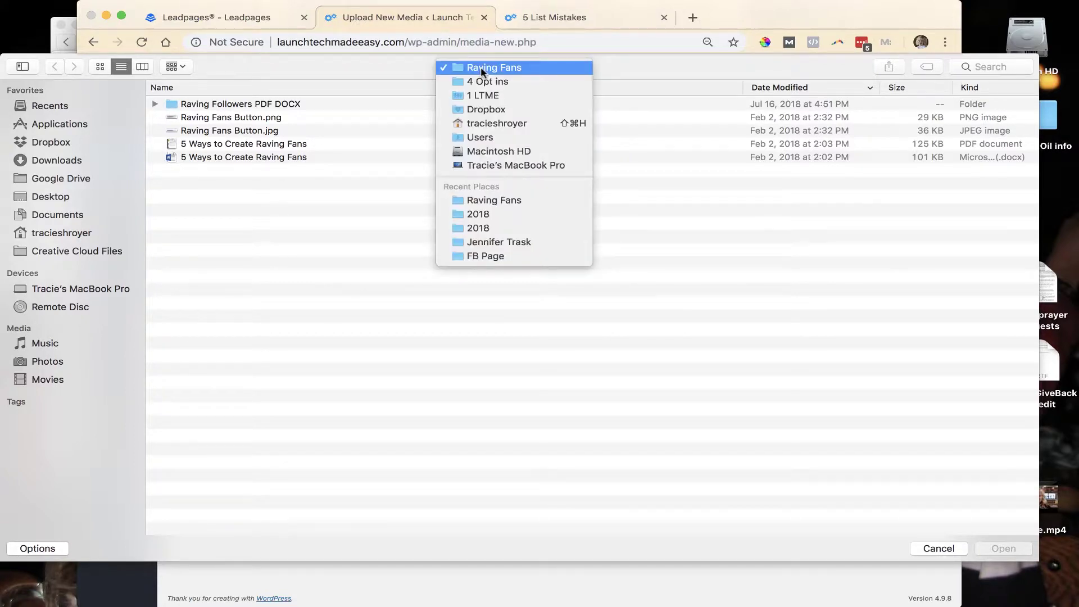
{"action": "left_click", "coordinate": [678, 5]}
{"action": "left_click", "coordinate": [731, 22]}
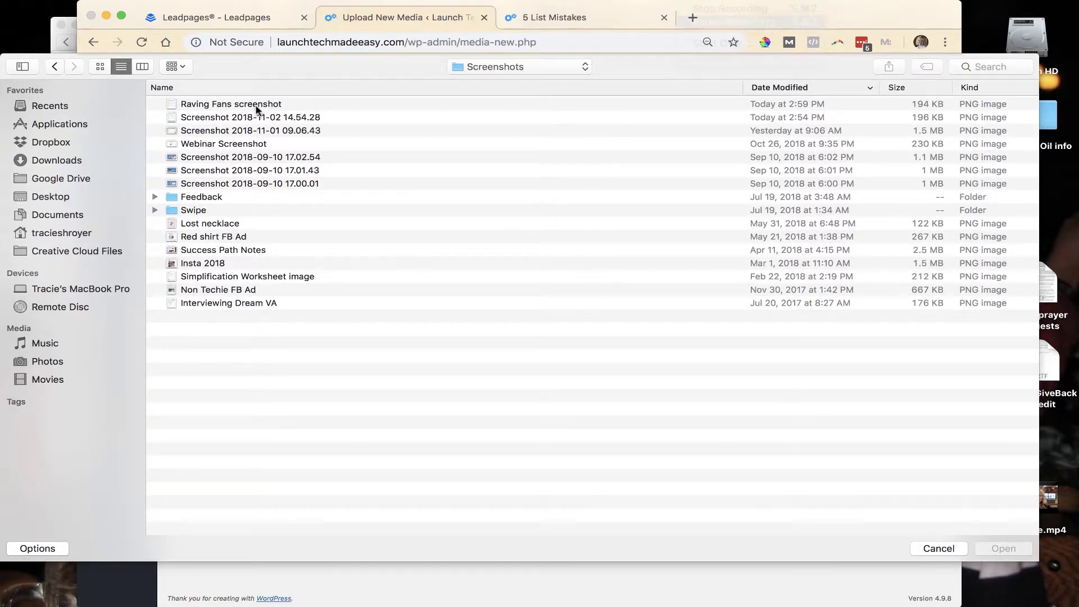
{"action": "left_click", "coordinate": [257, 105]}
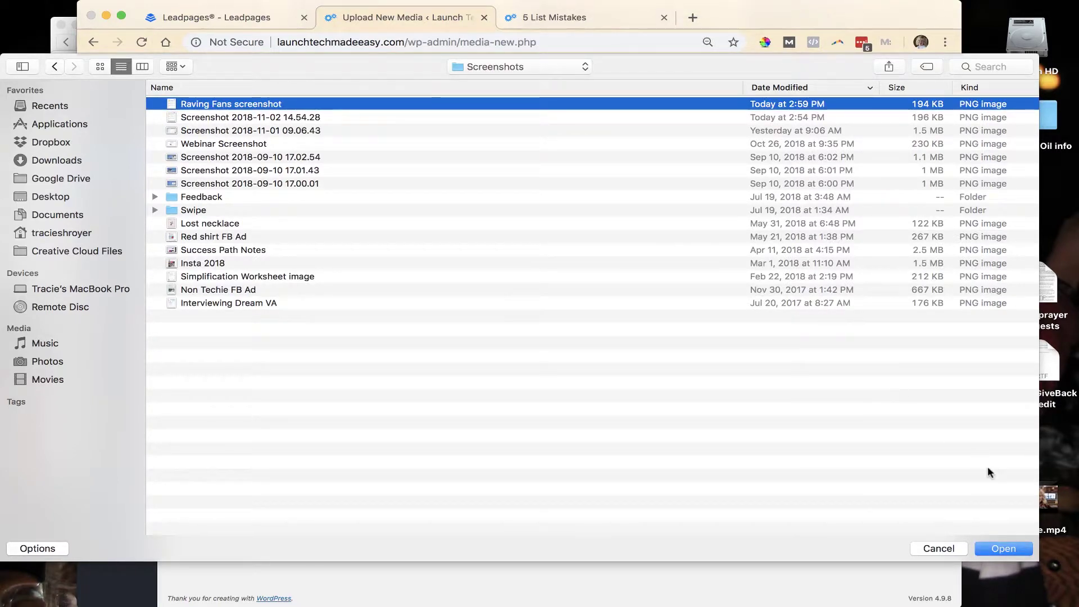
{"action": "left_click", "coordinate": [1000, 550]}
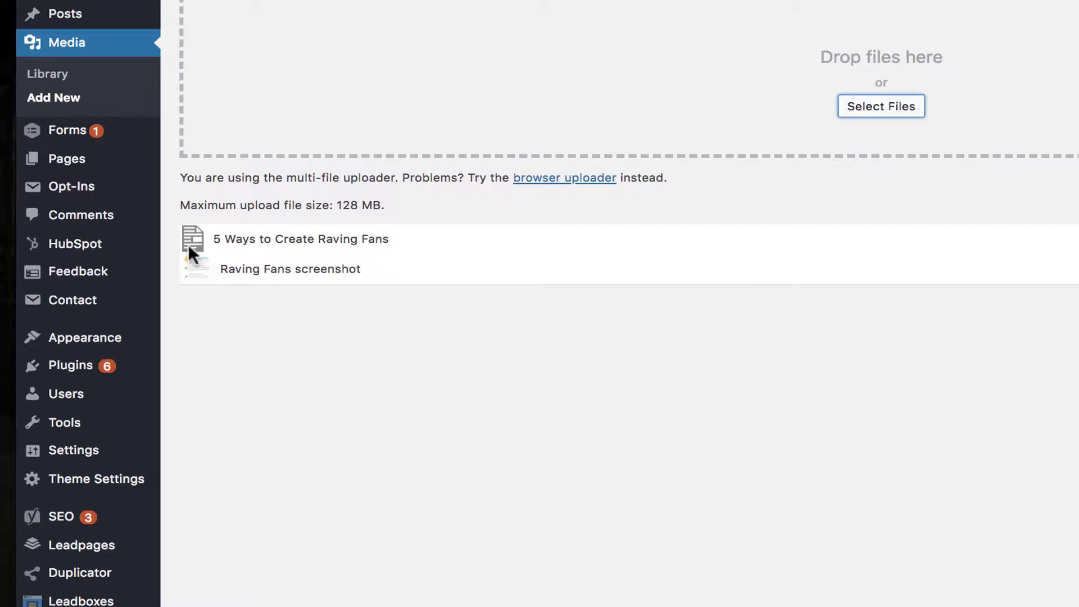
Start a new page from Pages > Add New and switch to its Content section
{"action": "mouse_move", "coordinate": [67, 163]}
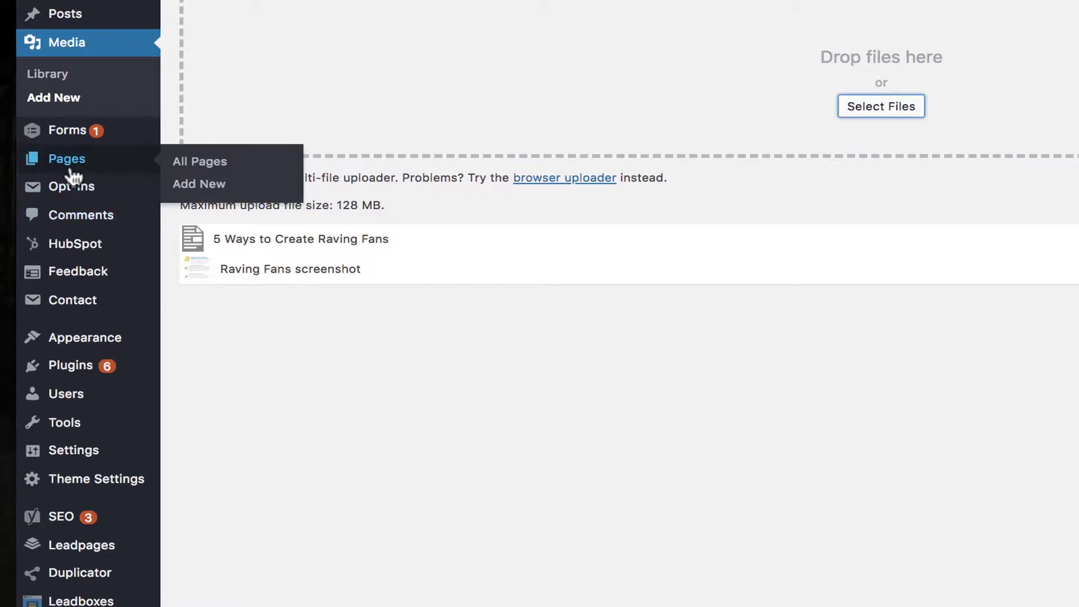
{"action": "left_click", "coordinate": [195, 191]}
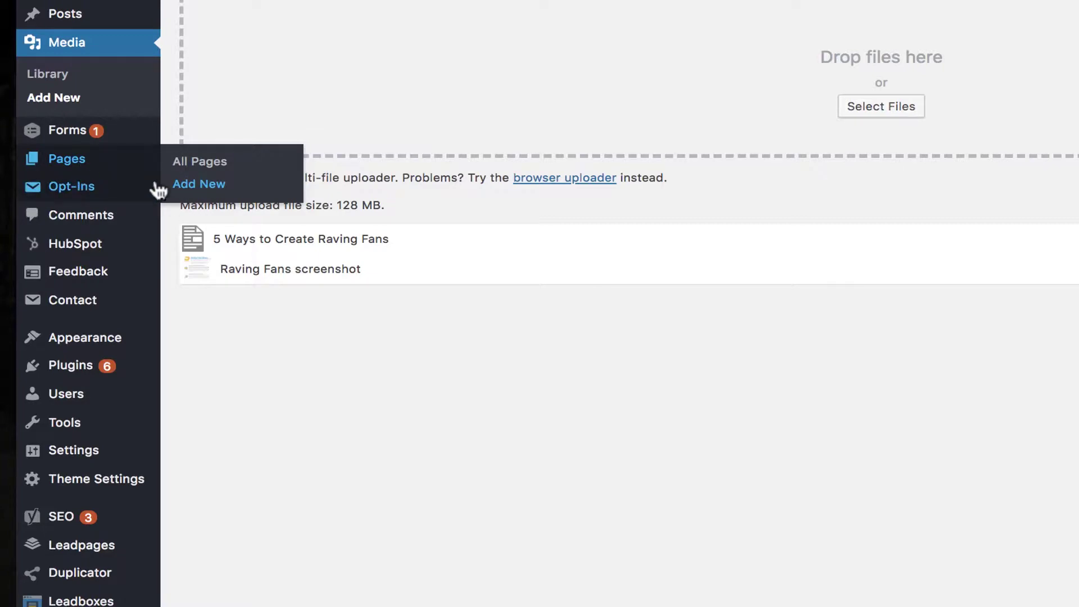
{"action": "left_click", "coordinate": [197, 193]}
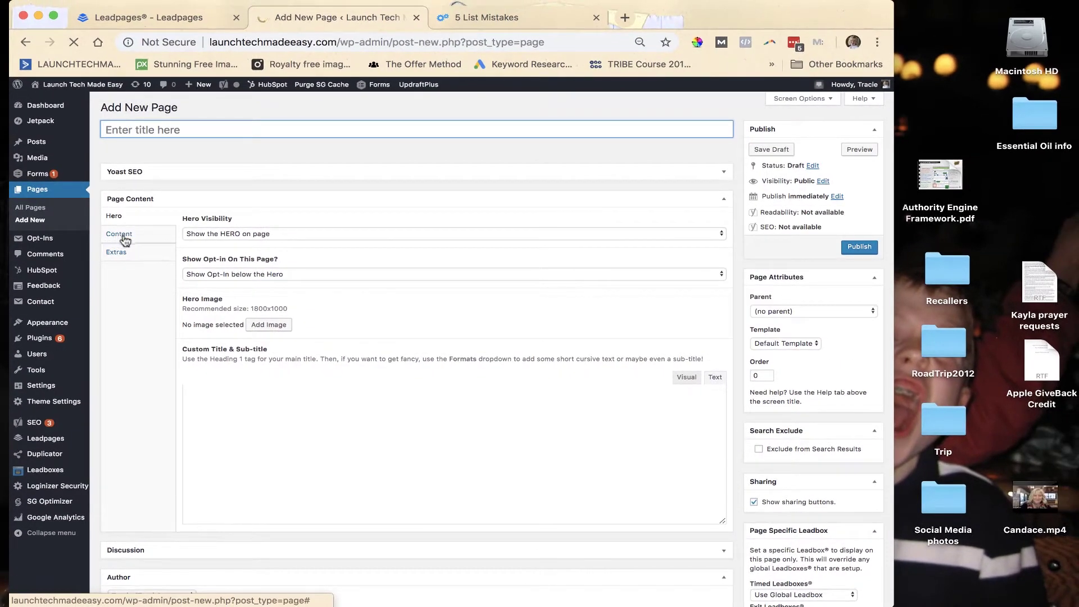
{"action": "left_click", "coordinate": [124, 238]}
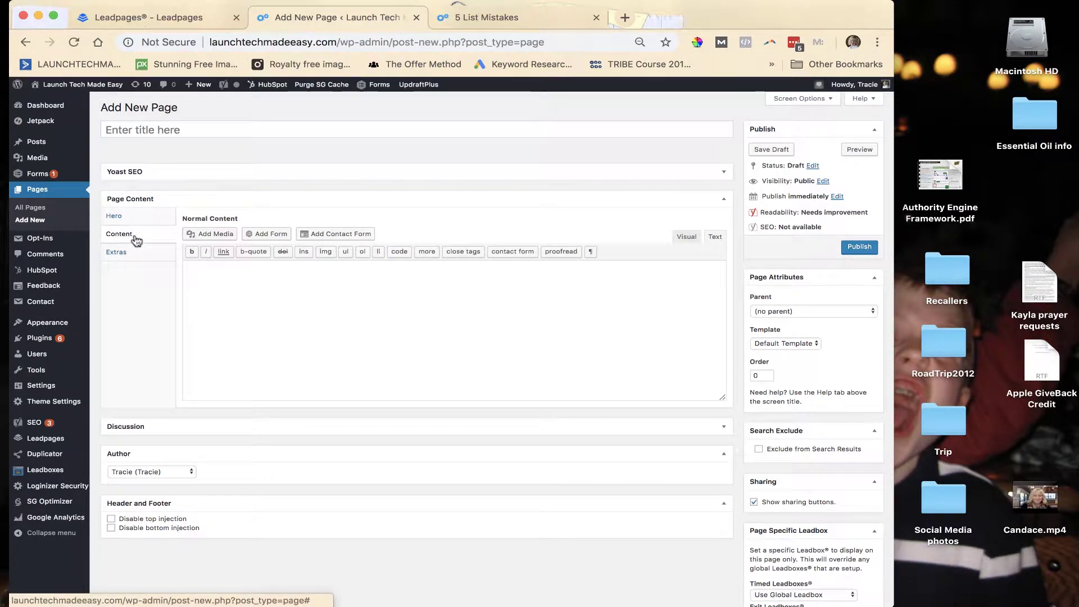
Title the page 'Raving Fans' and place the cursor in the empty page body
{"action": "left_click", "coordinate": [178, 130]}
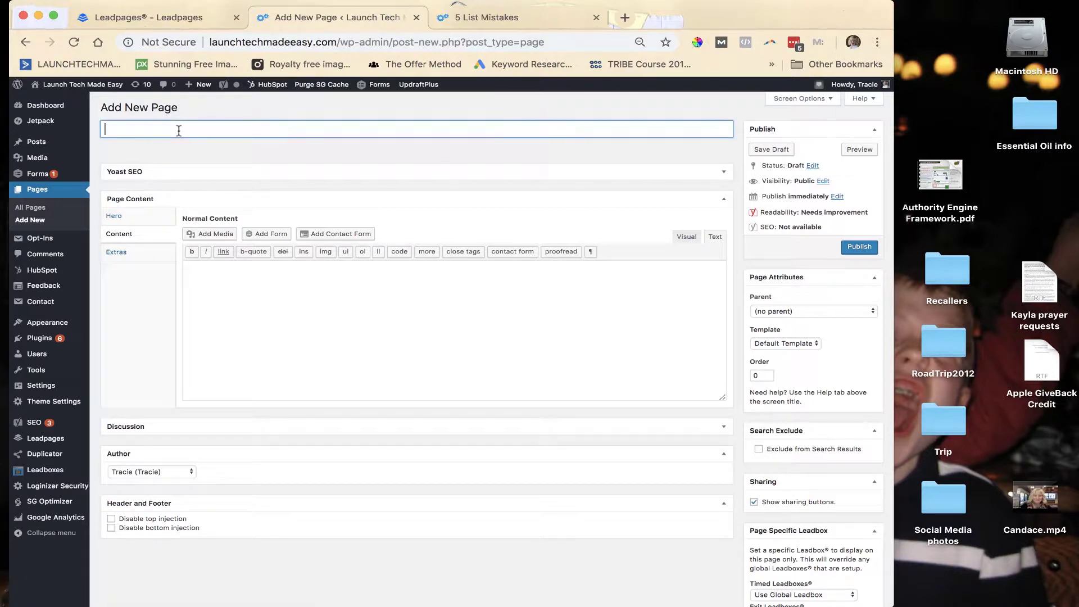
{"action": "type", "text": "Raving Fans"}
{"action": "left_click", "coordinate": [252, 293]}
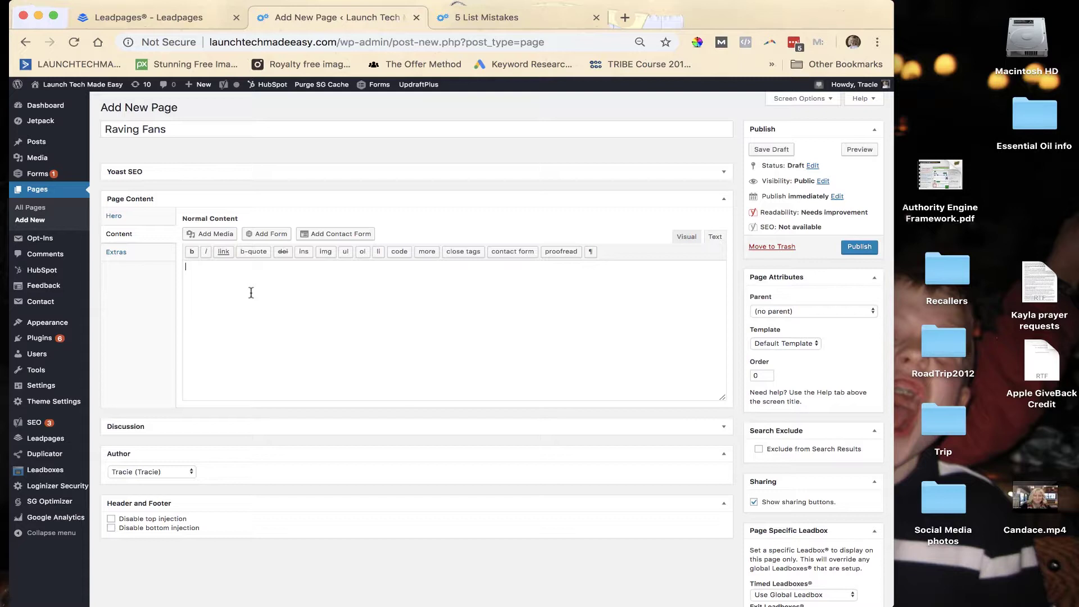
{"action": "type", "text": "Dod"}
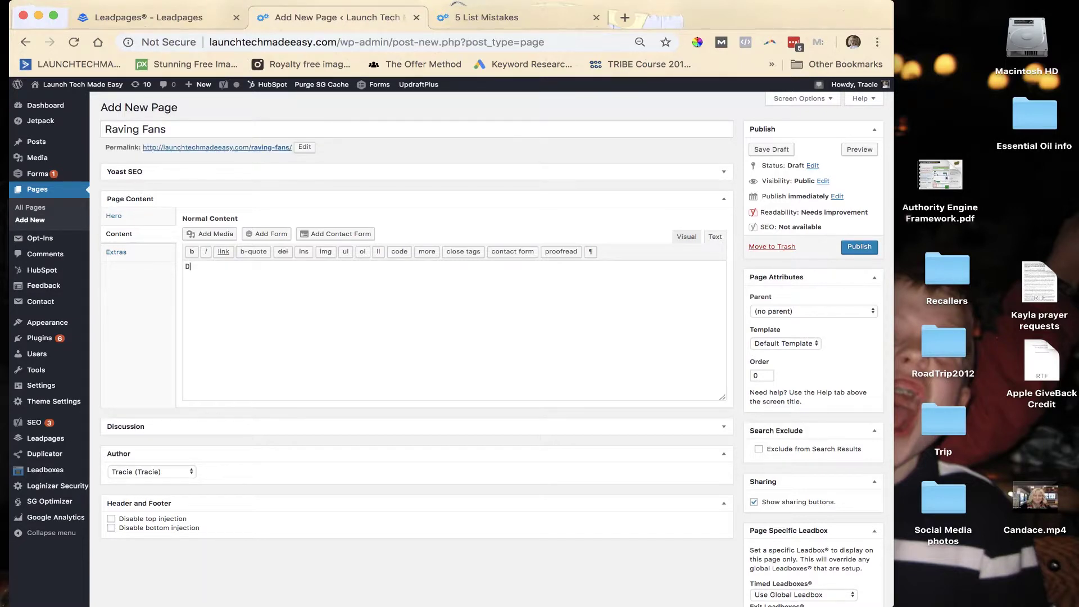
{"action": "key", "text": "BackSpace"}
{"action": "key", "text": "BackSpace"}
Insert the Raving Fans screenshot through Add Media with Center alignment and Large 798 × 1024 size
{"action": "left_click", "coordinate": [217, 239]}
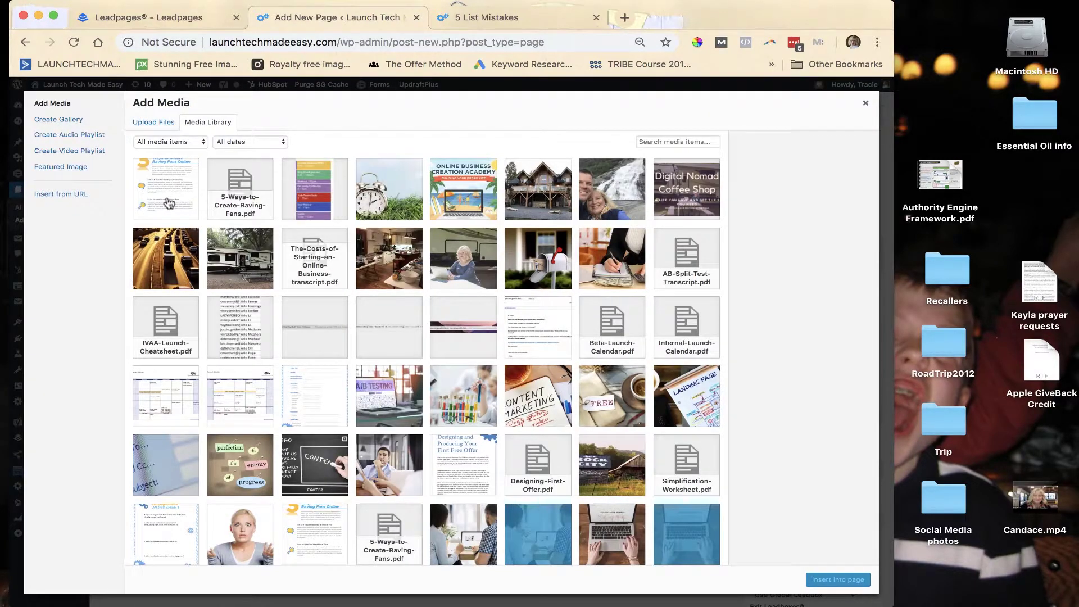
{"action": "left_click", "coordinate": [169, 204]}
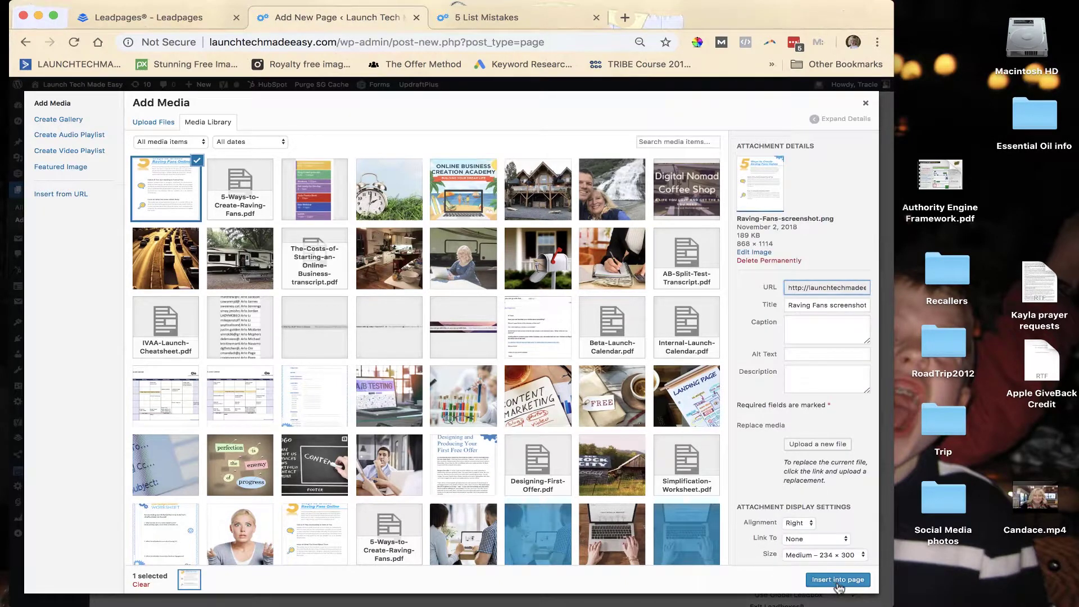
{"action": "scroll", "coordinate": [823, 501], "scroll_direction": "down", "scroll_amount": 1}
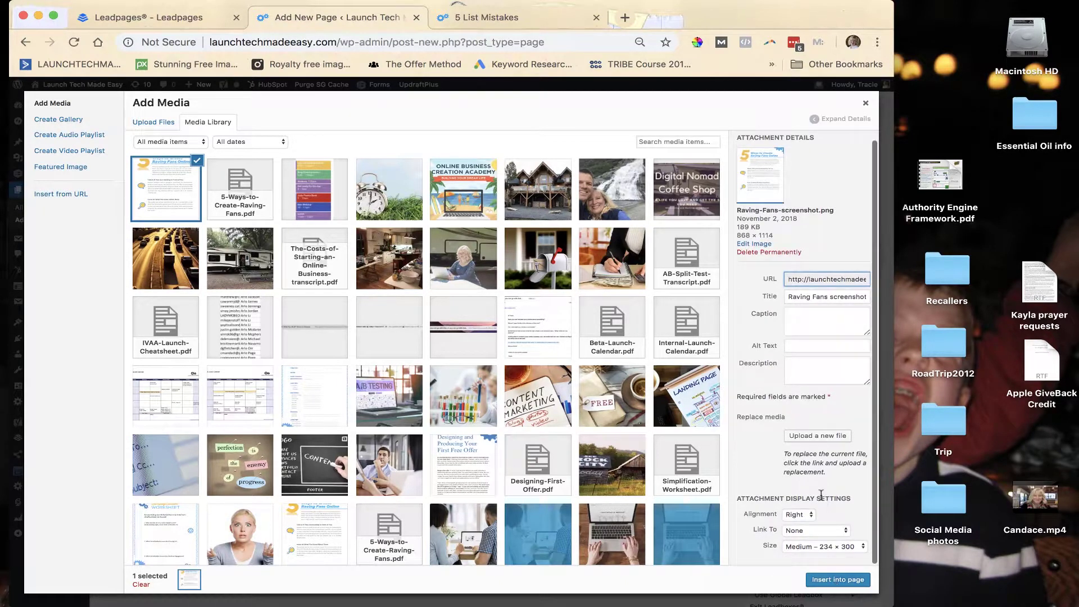
{"action": "left_click", "coordinate": [804, 520]}
{"action": "left_click", "coordinate": [798, 504]}
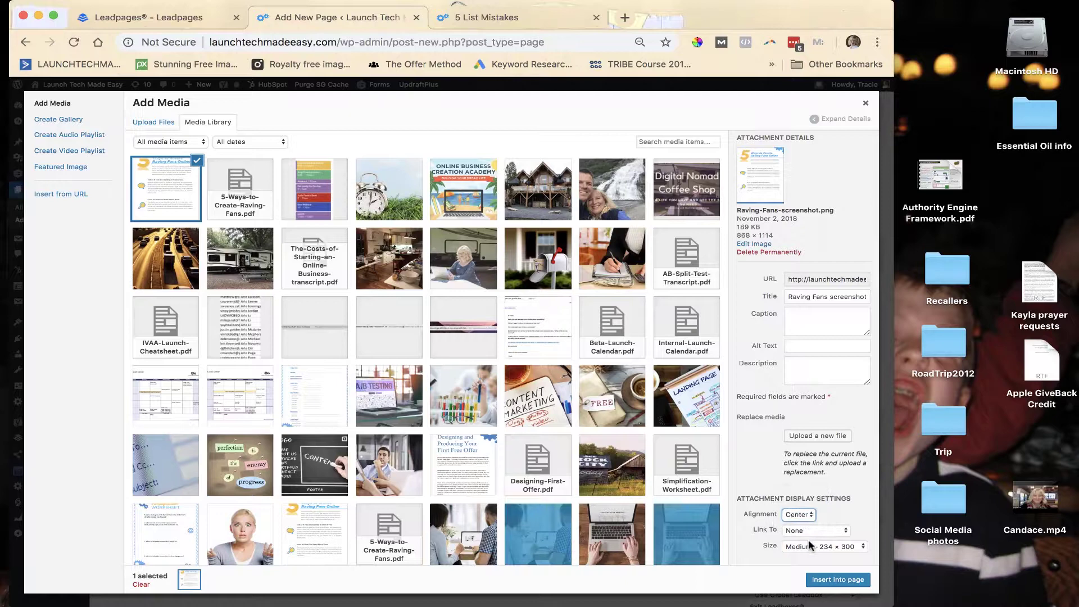
{"action": "left_click", "coordinate": [808, 549]}
{"action": "left_click", "coordinate": [808, 559]}
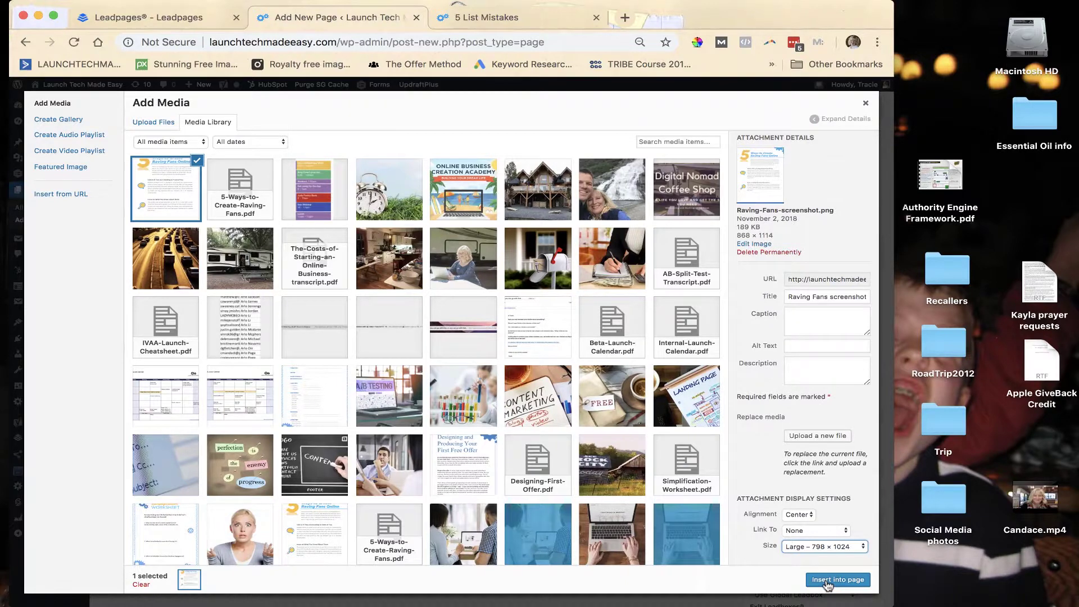
{"action": "left_click", "coordinate": [828, 582]}
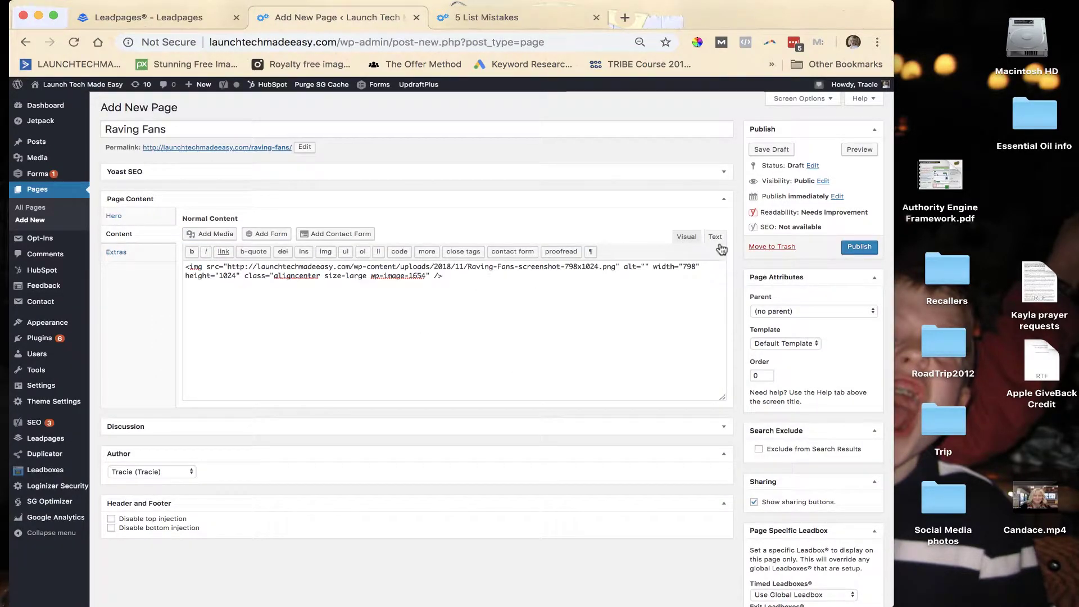
In the visual editor, add 'Download the PDF here' on a new line below the image
{"action": "left_click", "coordinate": [687, 237]}
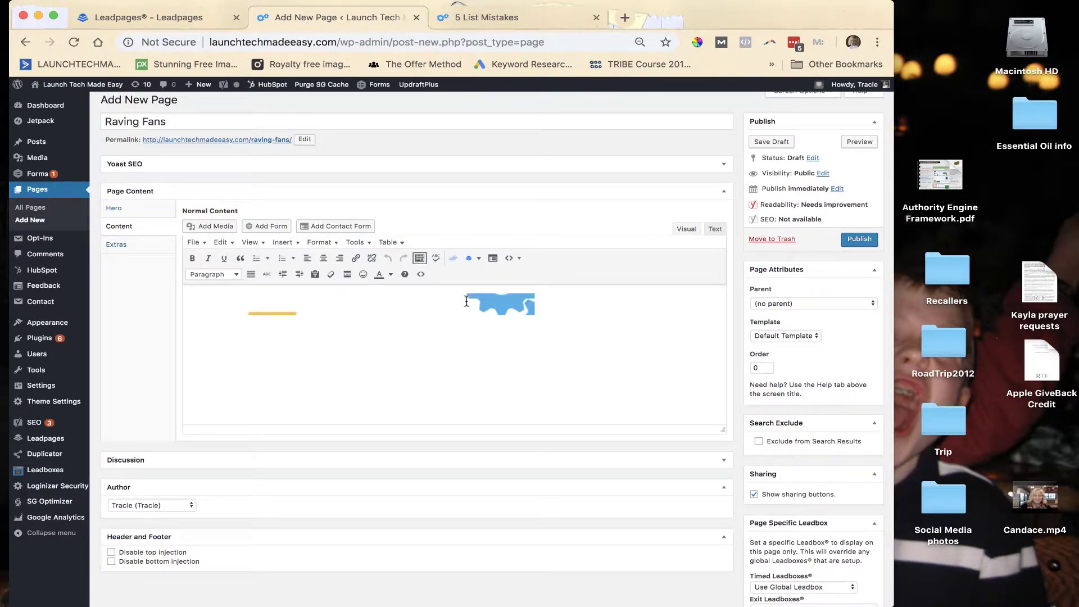
{"action": "scroll", "coordinate": [461, 332], "scroll_direction": "down", "scroll_amount": 10}
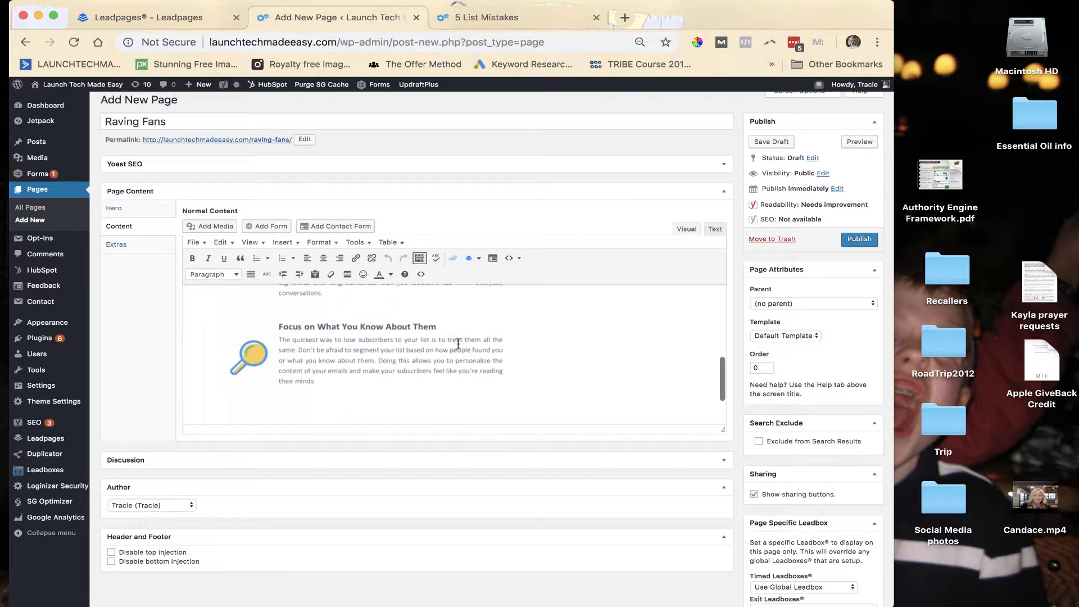
{"action": "scroll", "coordinate": [458, 343], "scroll_direction": "down", "scroll_amount": 3}
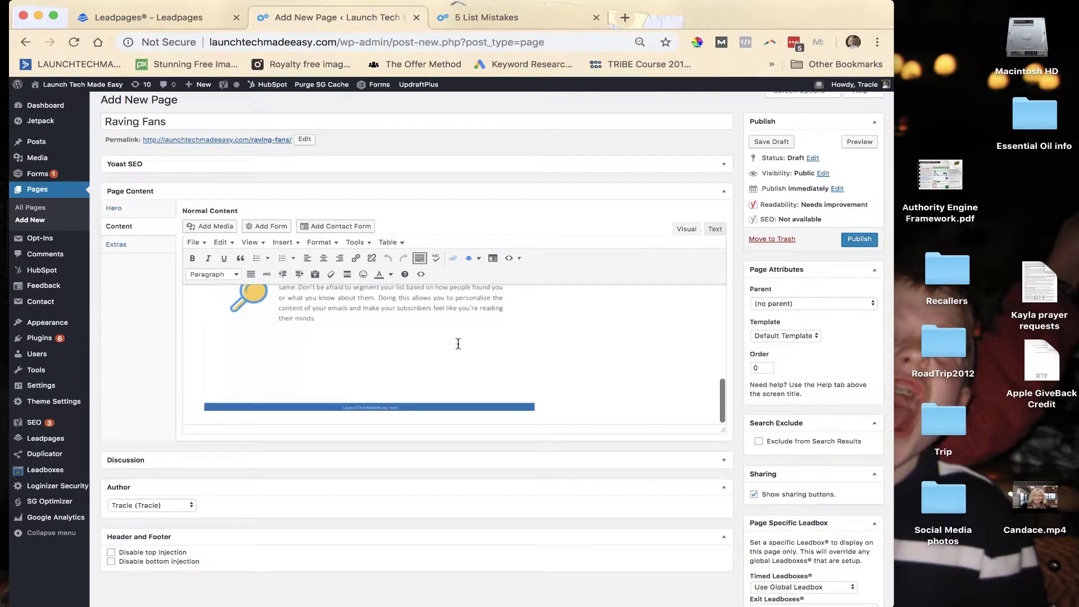
{"action": "scroll", "coordinate": [546, 394], "scroll_direction": "up", "scroll_amount": 1}
{"action": "left_click", "coordinate": [547, 407]}
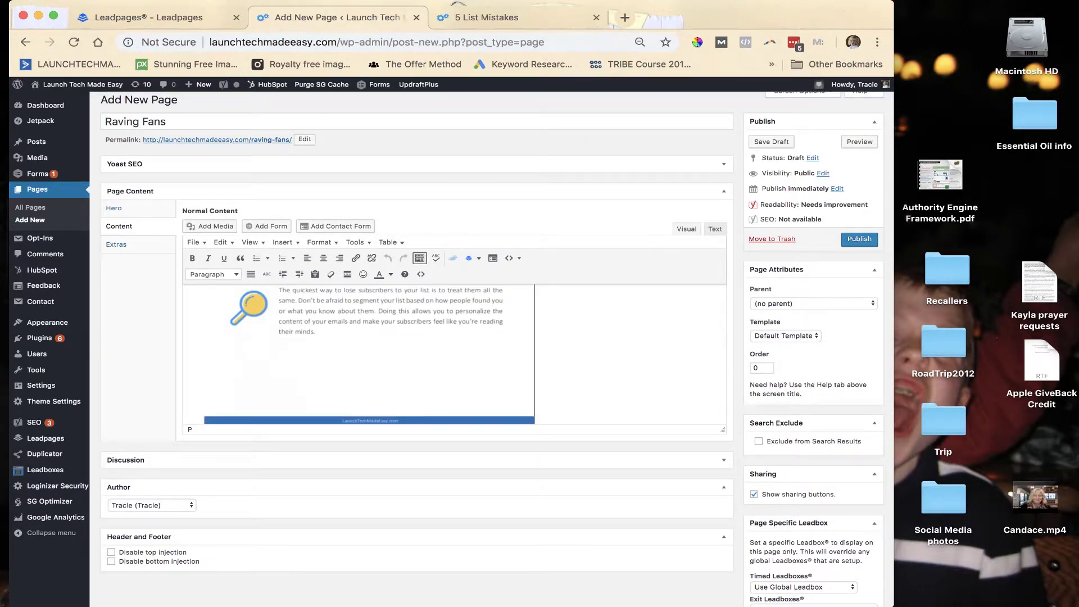
{"action": "key", "text": "Return"}
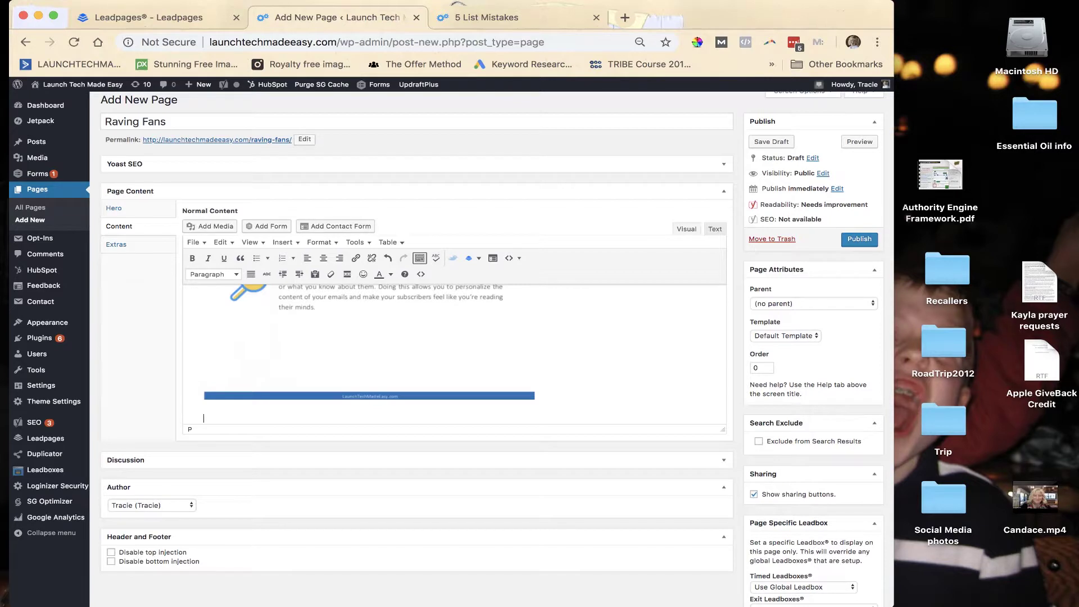
{"action": "type", "text": "Download the PDF here"}
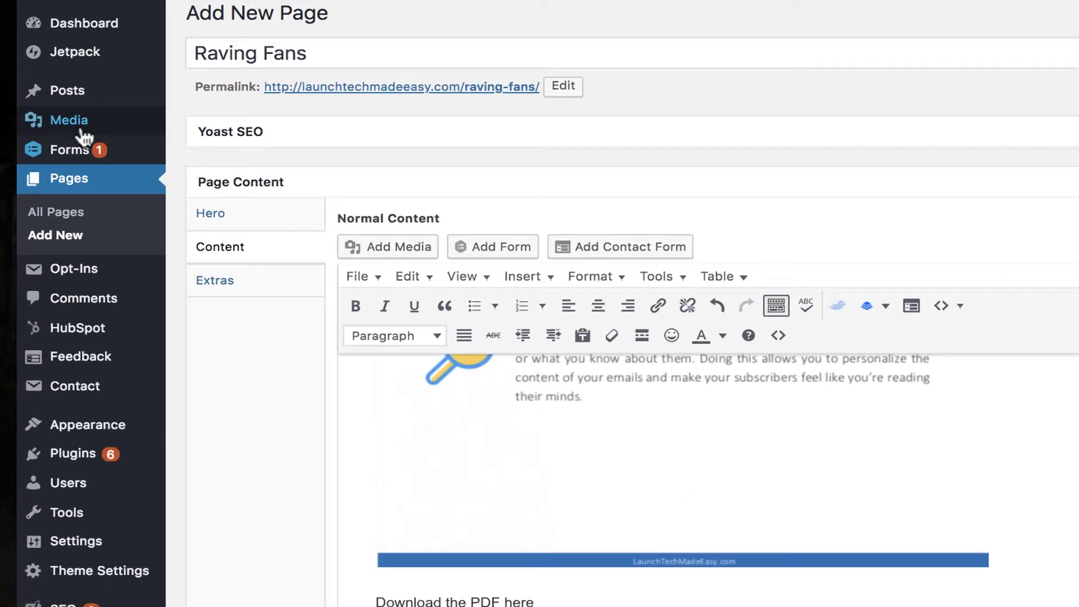
Open the Media Library in a new tab and select the PDF attachment's file URL
{"action": "mouse_move", "coordinate": [54, 157]}
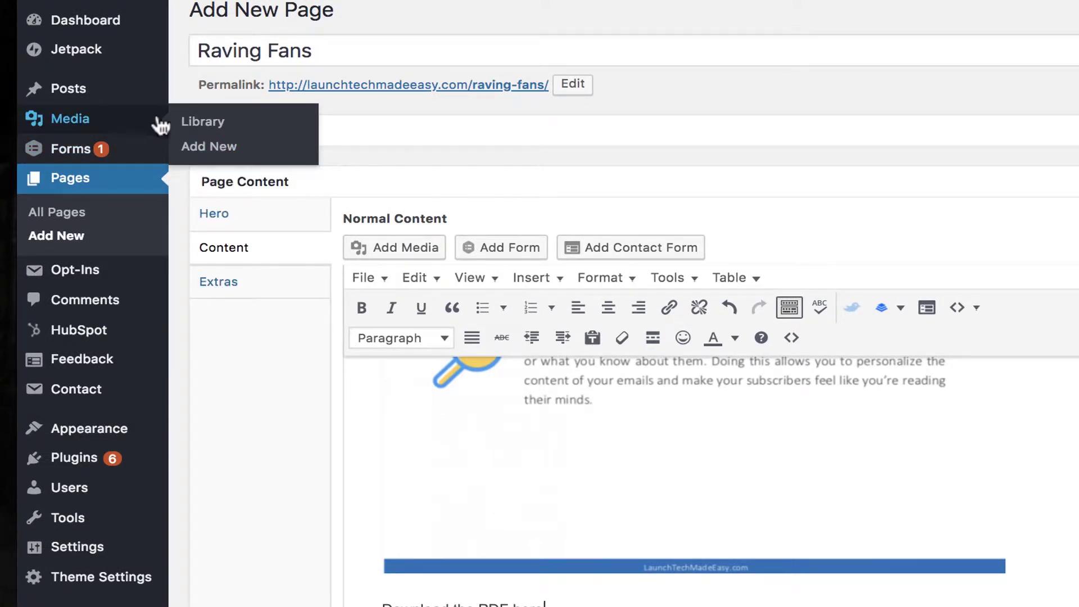
{"action": "right_click", "coordinate": [212, 125]}
{"action": "left_click", "coordinate": [251, 136]}
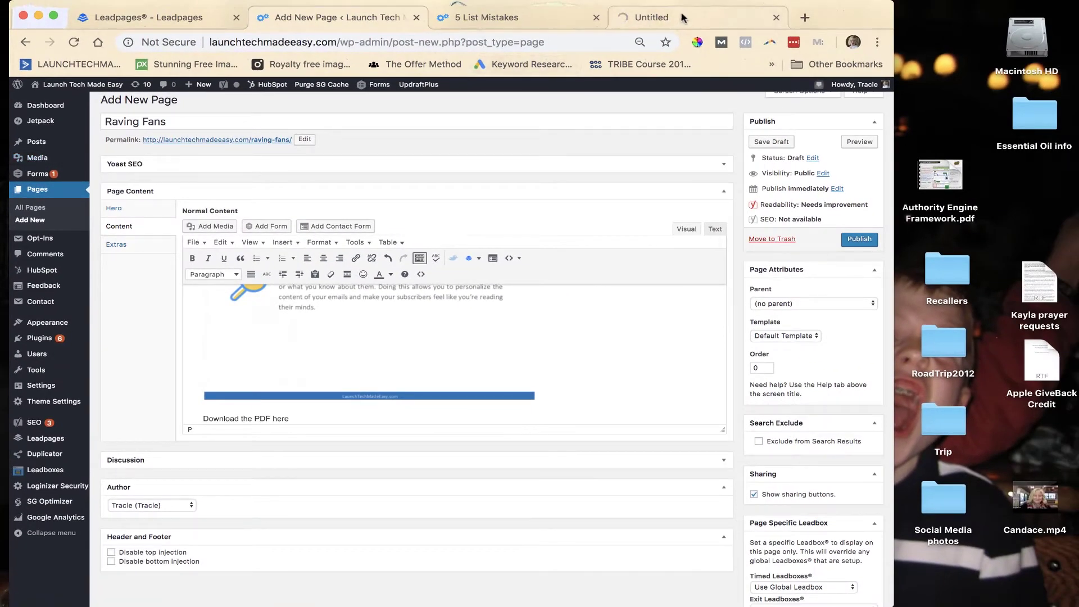
{"action": "left_click", "coordinate": [681, 18]}
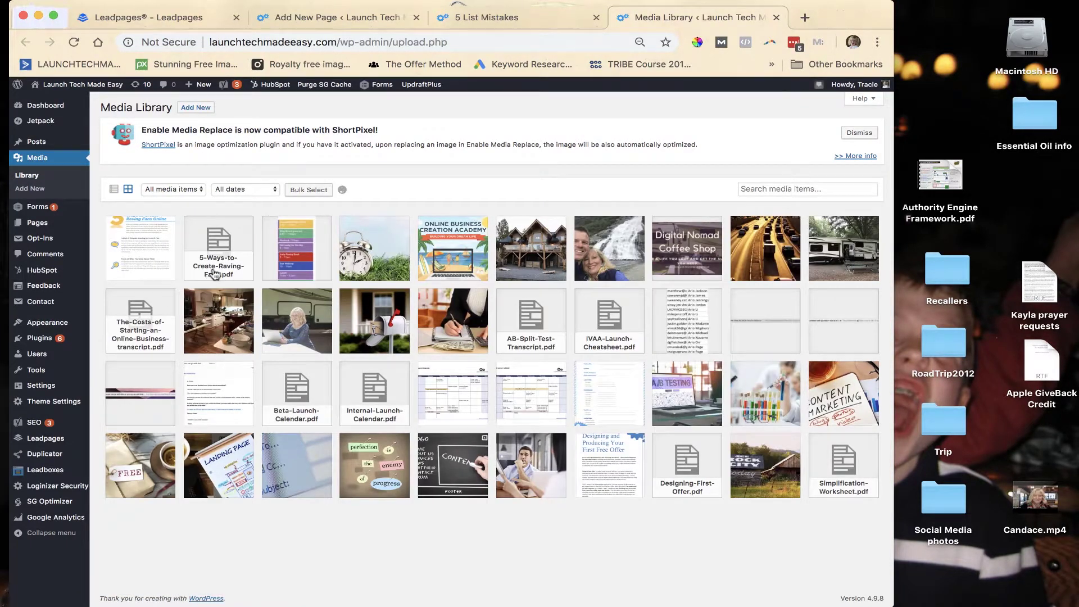
{"action": "left_click", "coordinate": [215, 278]}
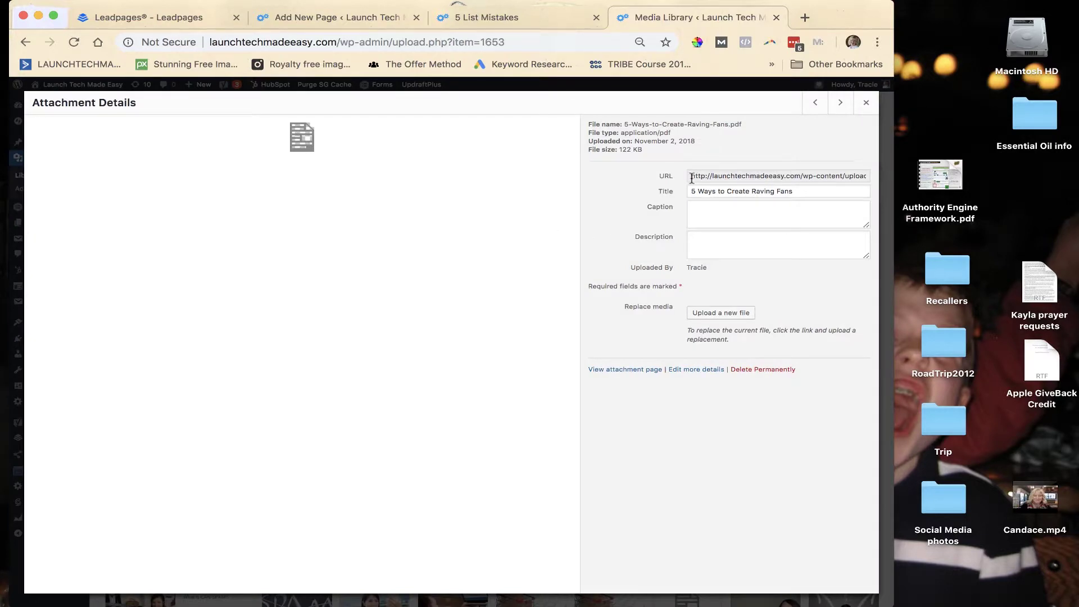
{"action": "left_click_drag", "start_coordinate": [692, 176], "coordinate": [936, 179]}
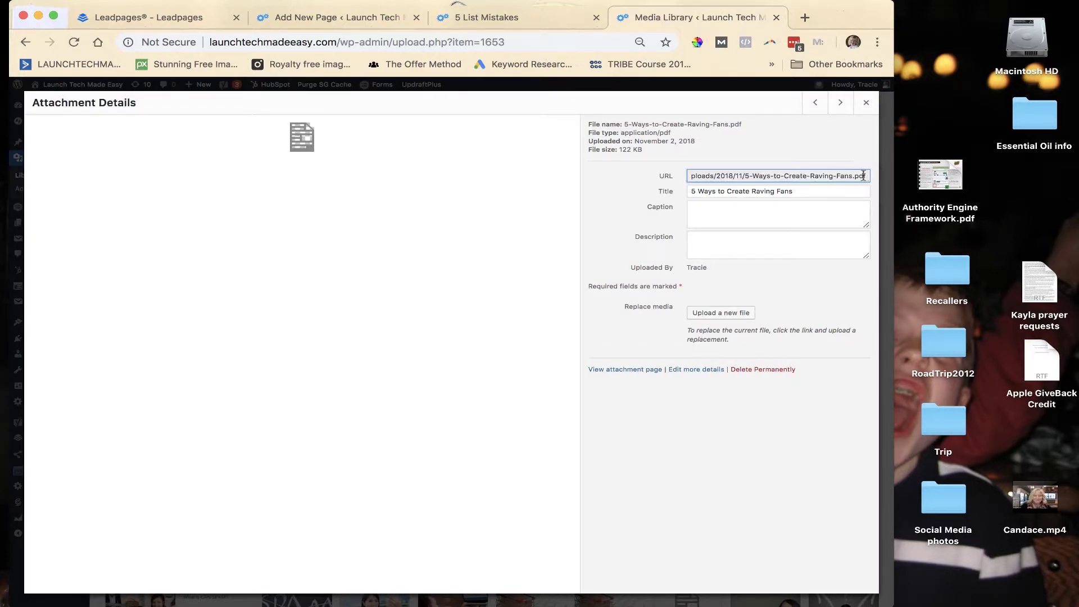
{"action": "triple_click", "coordinate": [816, 176]}
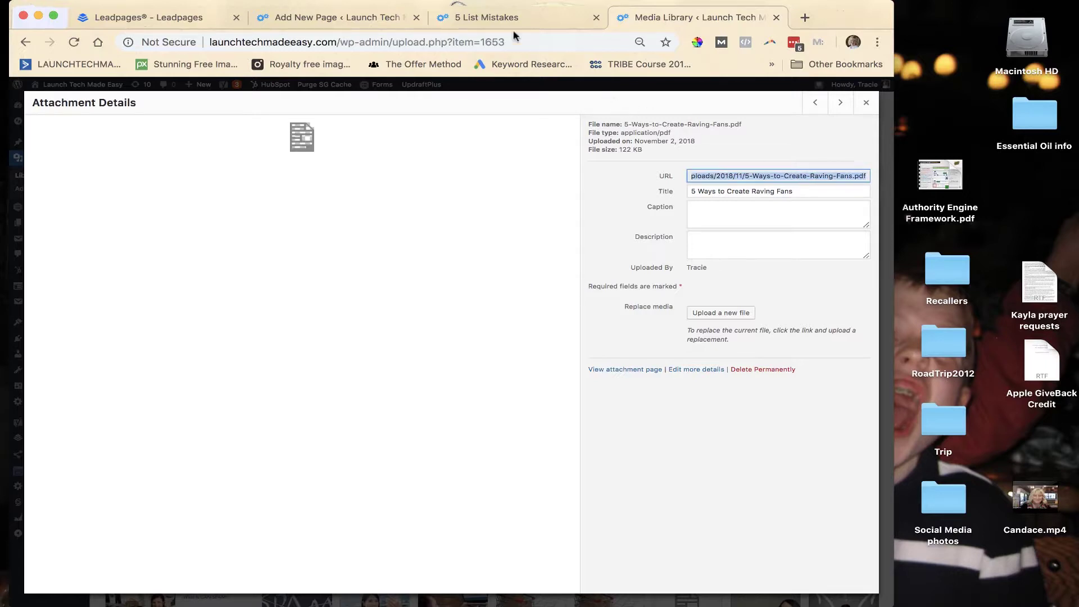
Link 'Download the PDF here' to the pasted 5-Ways-to-Create-Raving-Fans.pdf URL and center it
{"action": "left_click", "coordinate": [320, 22]}
{"action": "scroll", "coordinate": [344, 351], "scroll_direction": "down", "scroll_amount": 1}
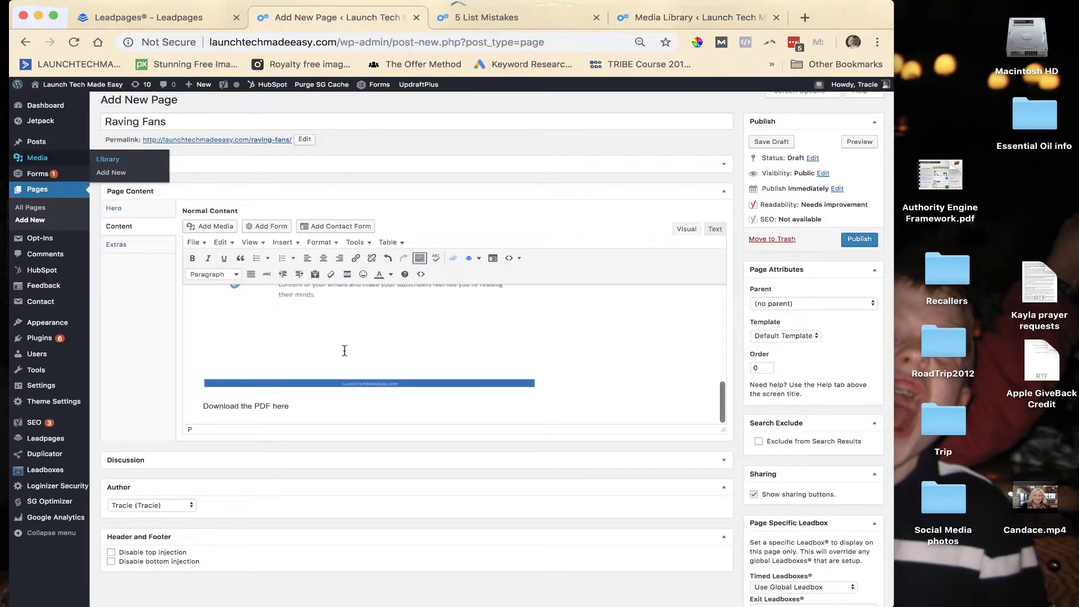
{"action": "left_click_drag", "start_coordinate": [298, 406], "coordinate": [202, 406]}
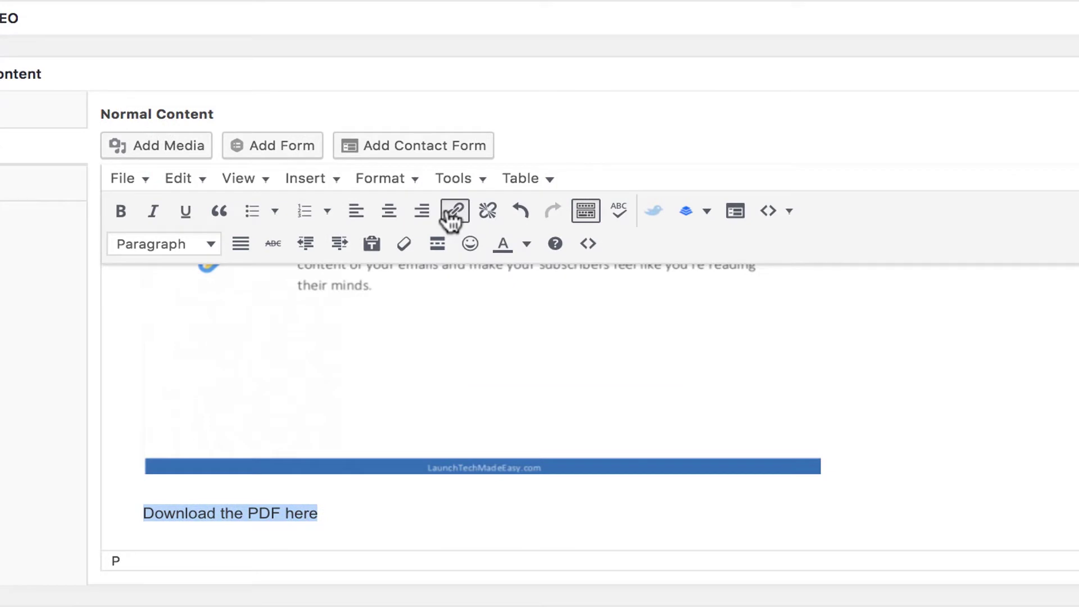
{"action": "left_click", "coordinate": [453, 213]}
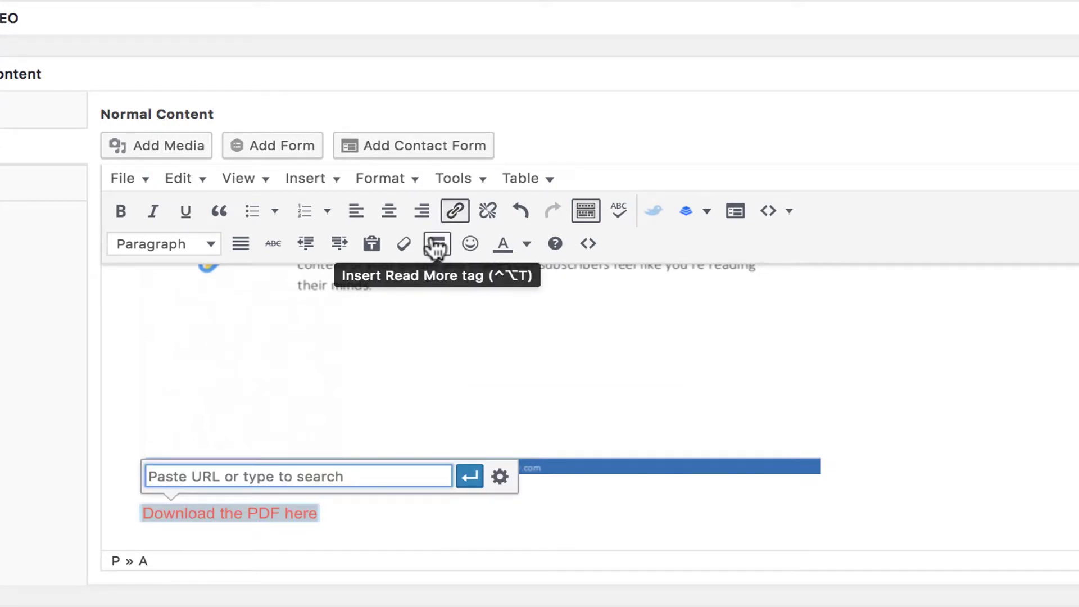
{"action": "key", "text": "super+v"}
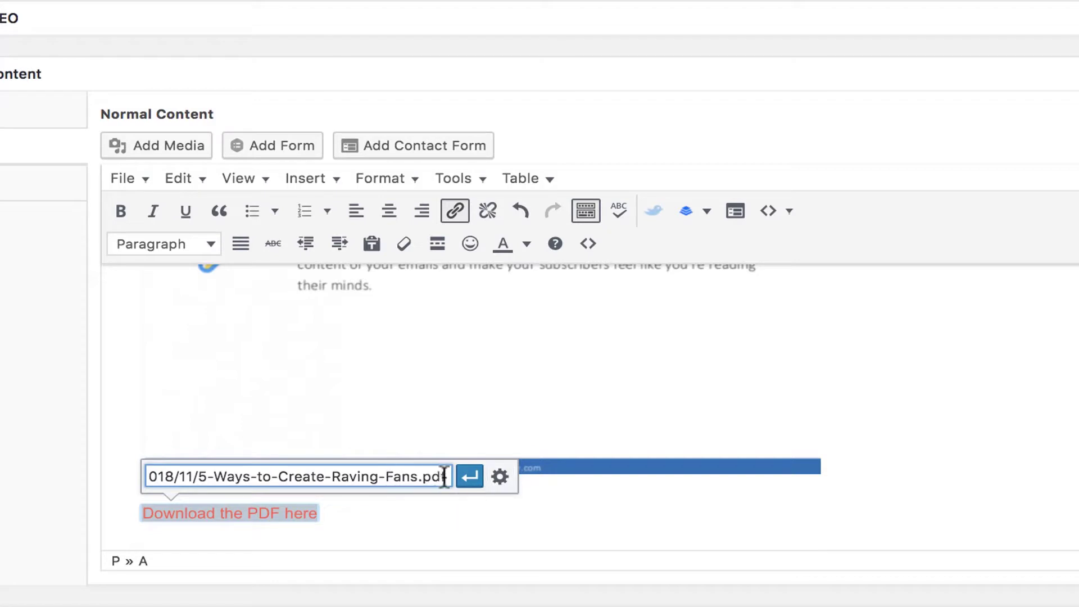
{"action": "left_click", "coordinate": [473, 482]}
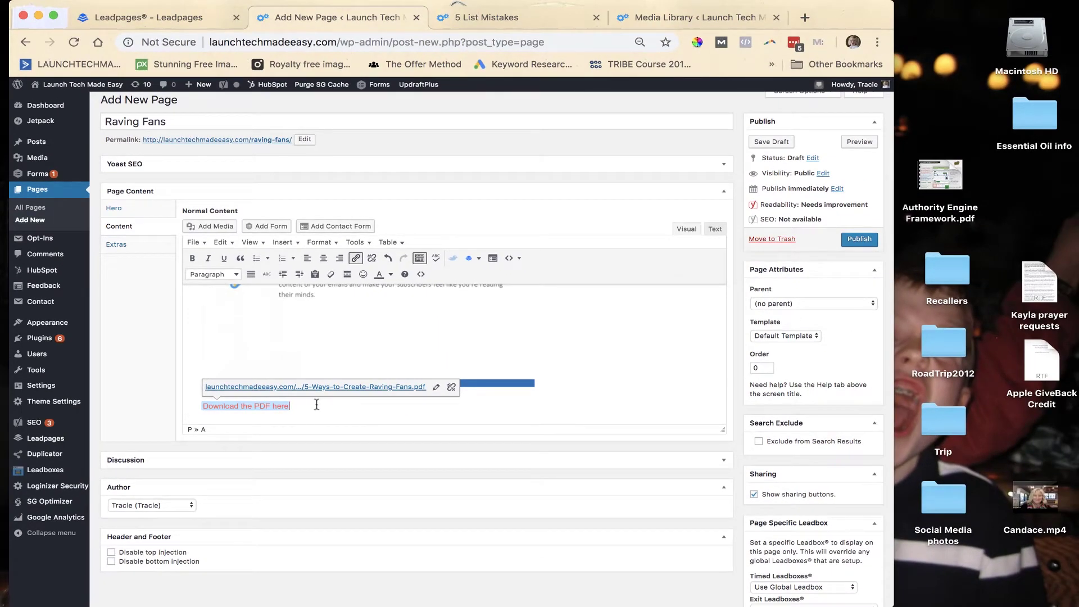
{"action": "left_click", "coordinate": [326, 260]}
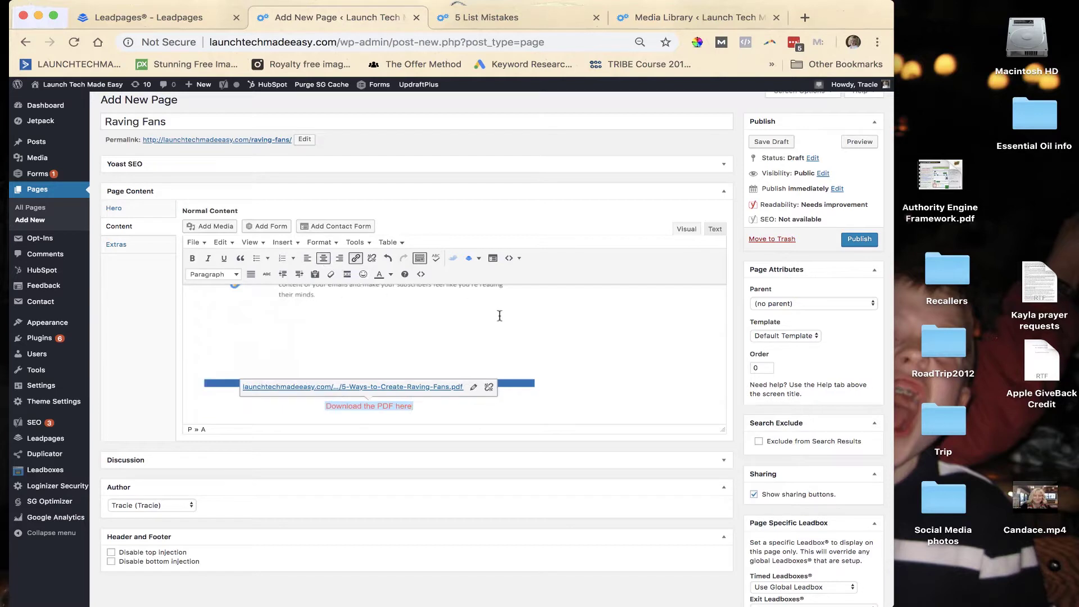
{"action": "left_click", "coordinate": [566, 335]}
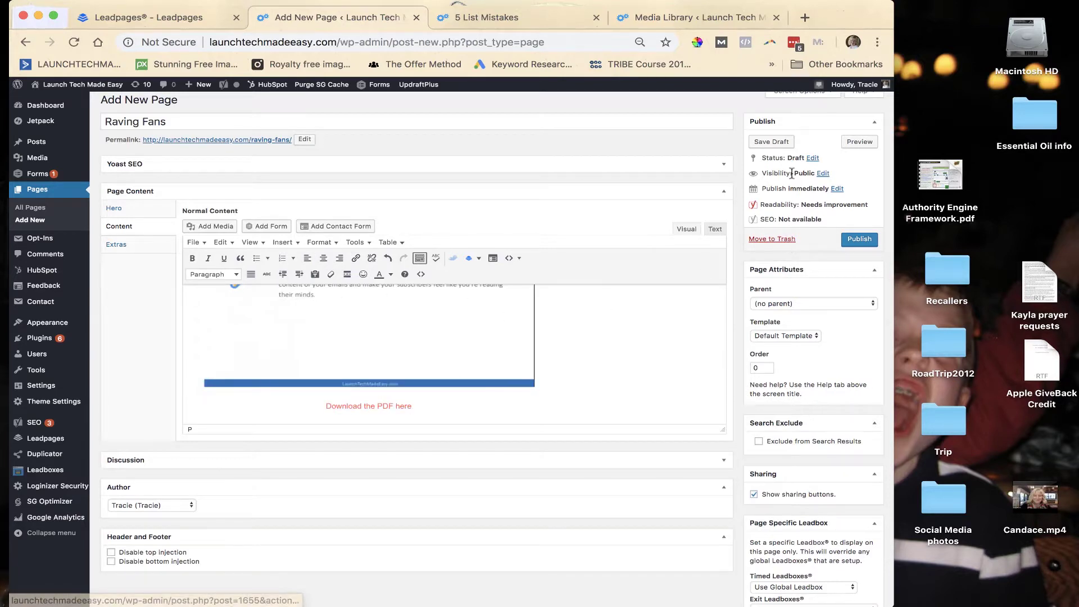
Publish the Raving Fans page, open the live page, and follow its 'Download the PDF here' link
{"action": "left_click", "coordinate": [859, 242]}
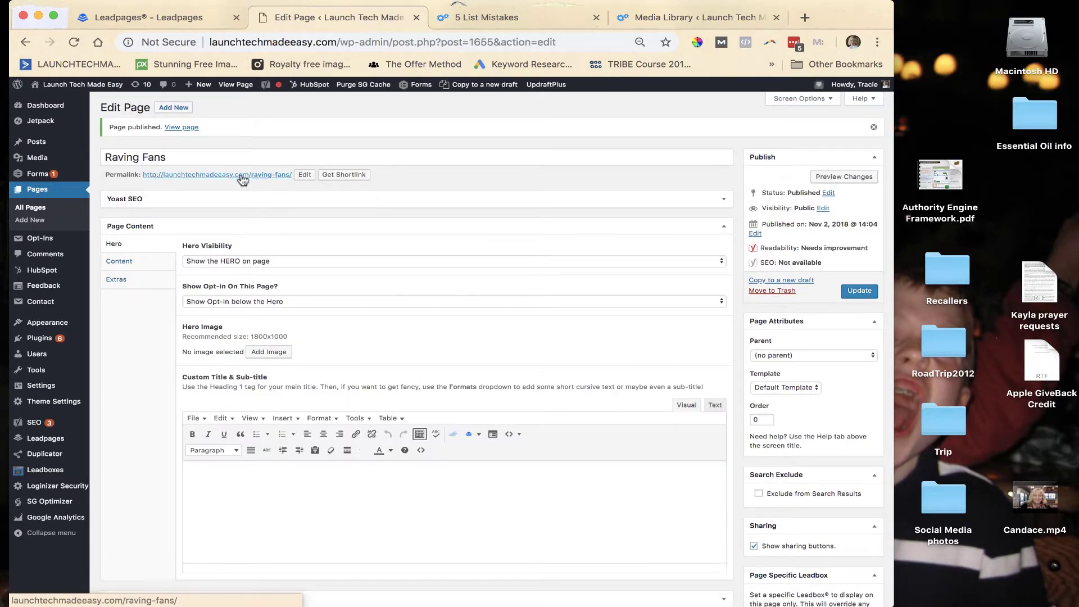
{"action": "left_click", "coordinate": [193, 175]}
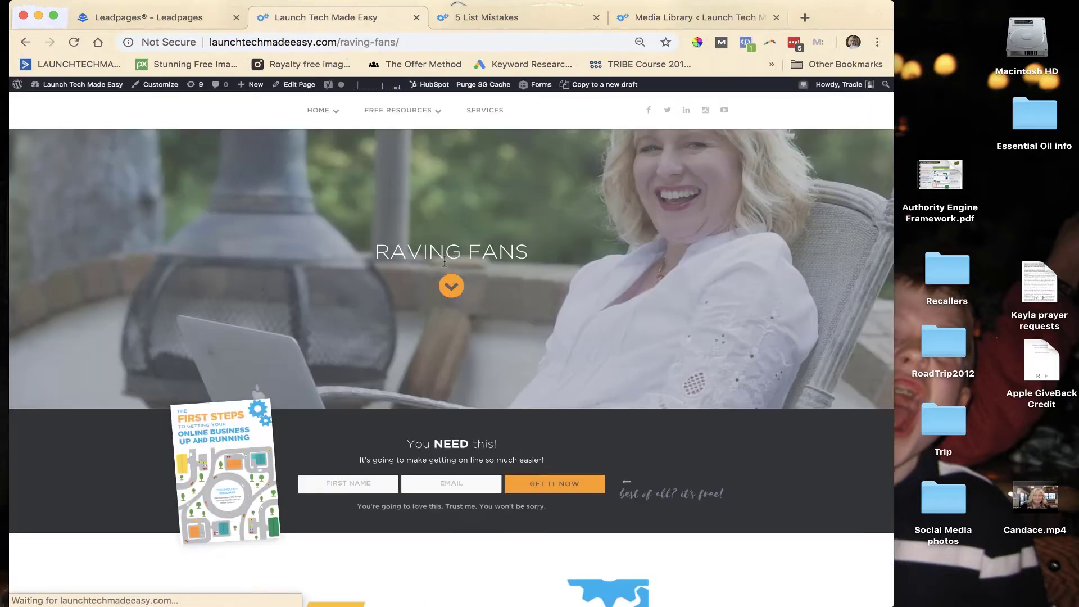
{"action": "scroll", "coordinate": [445, 260], "scroll_direction": "down", "scroll_amount": 2}
{"action": "scroll", "coordinate": [444, 261], "scroll_direction": "down", "scroll_amount": 6}
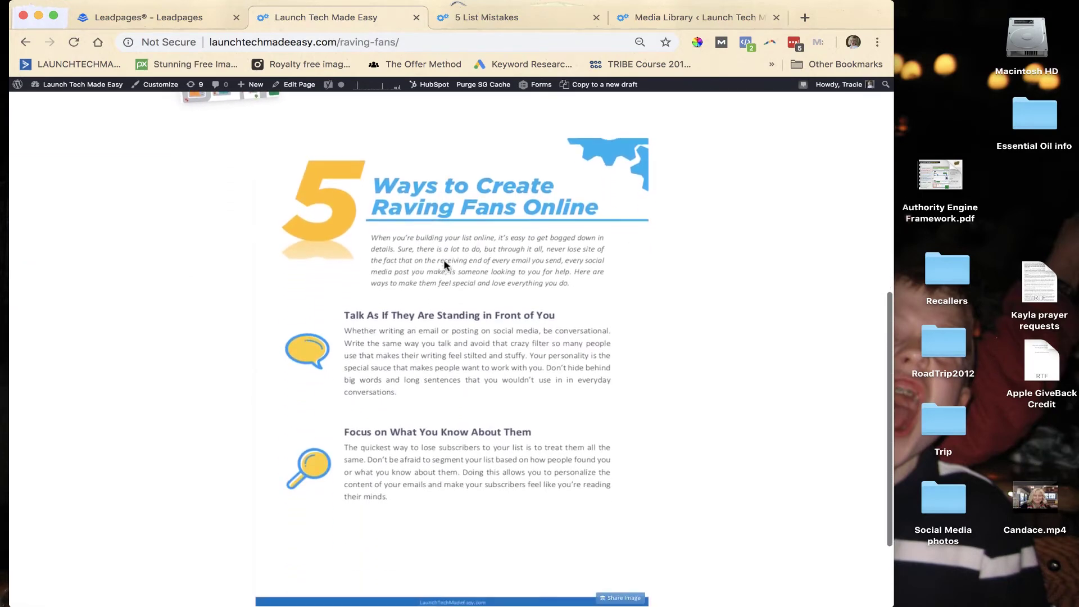
{"action": "scroll", "coordinate": [444, 260], "scroll_direction": "down", "scroll_amount": 1}
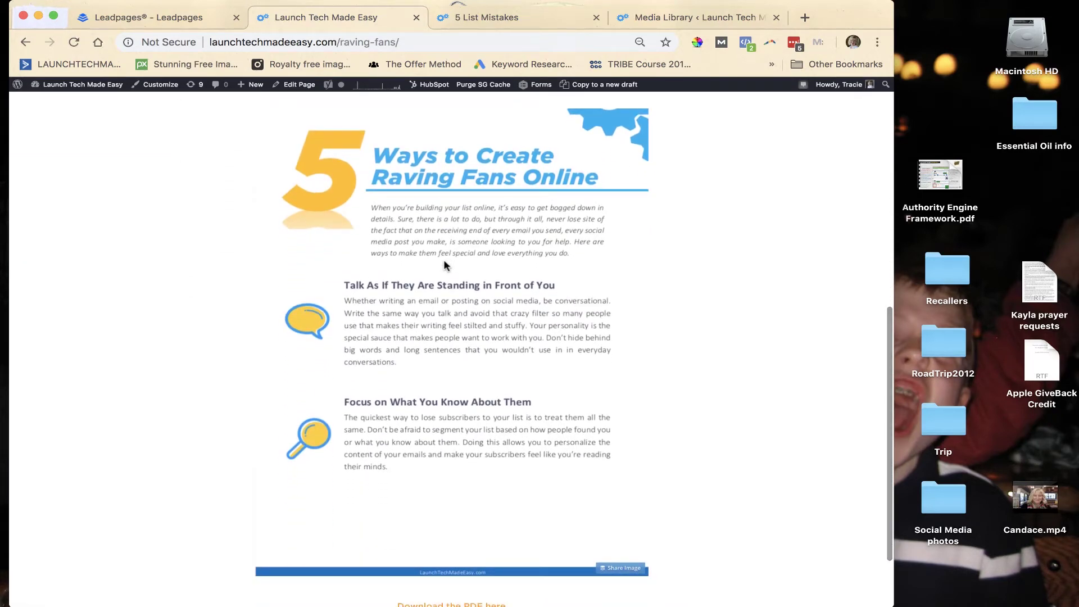
{"action": "scroll", "coordinate": [444, 264], "scroll_direction": "down", "scroll_amount": 2}
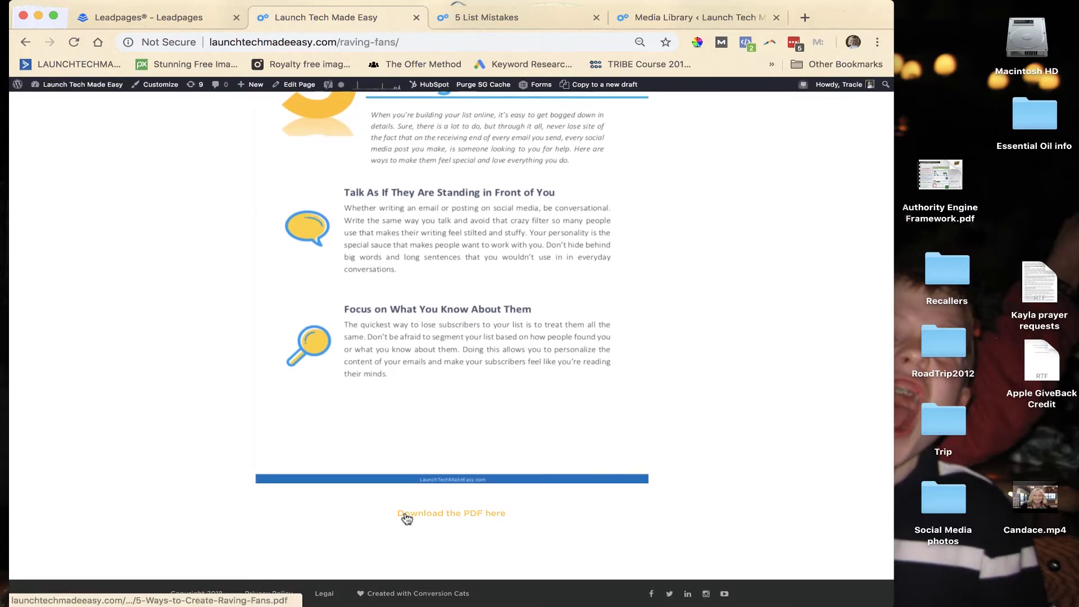
{"action": "left_click", "coordinate": [408, 519]}
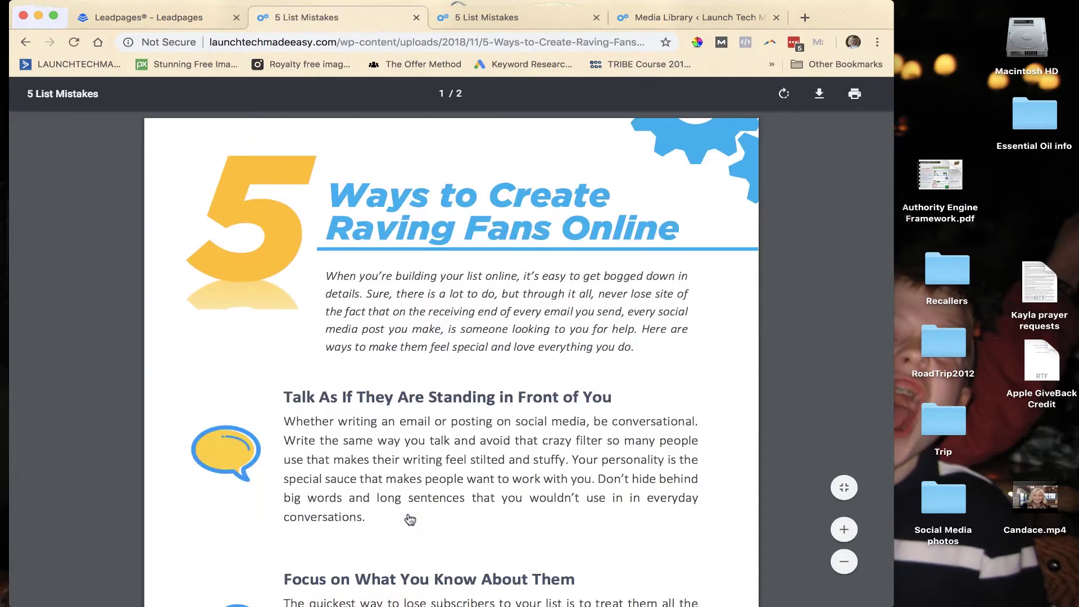
Scroll through the opened Raving Fans PDF, then return to its Media Library attachment details
{"action": "scroll", "coordinate": [410, 519], "scroll_direction": "down", "scroll_amount": 10}
{"action": "scroll", "coordinate": [410, 519], "scroll_direction": "up", "scroll_amount": 10}
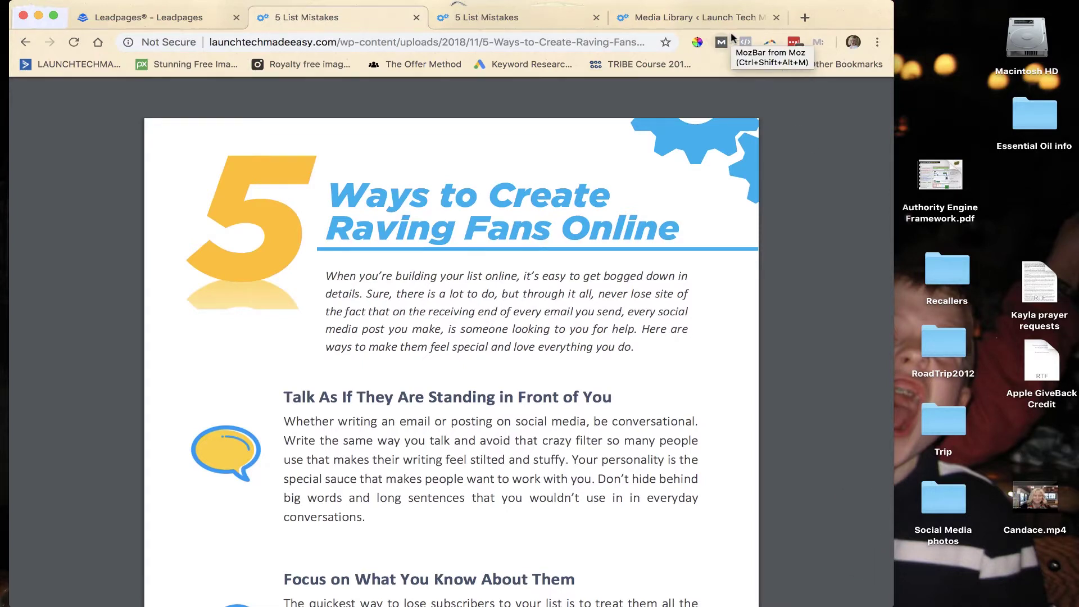
{"action": "left_click", "coordinate": [661, 18]}
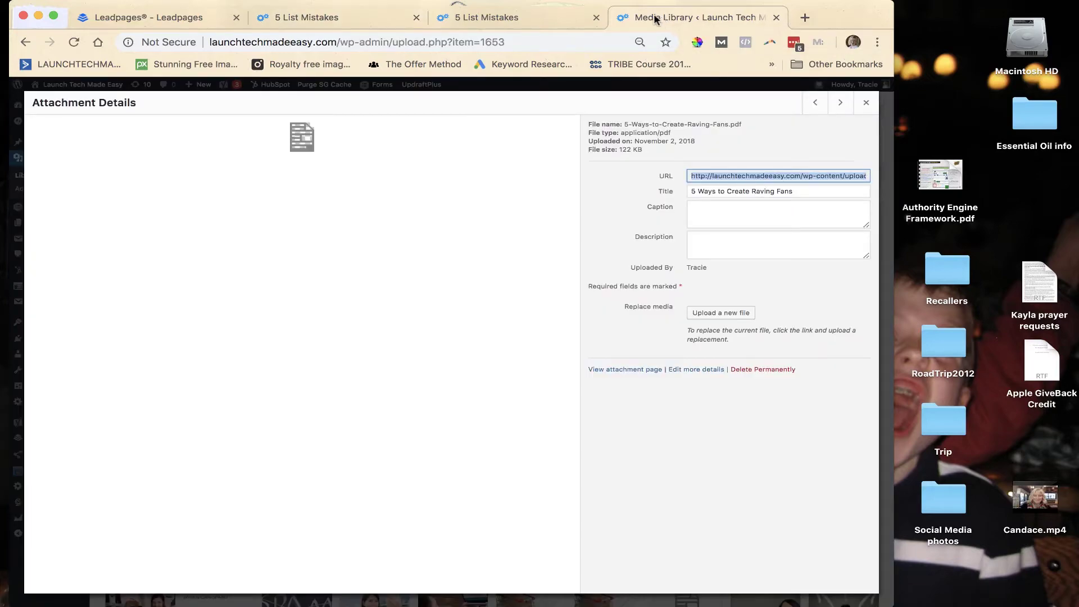